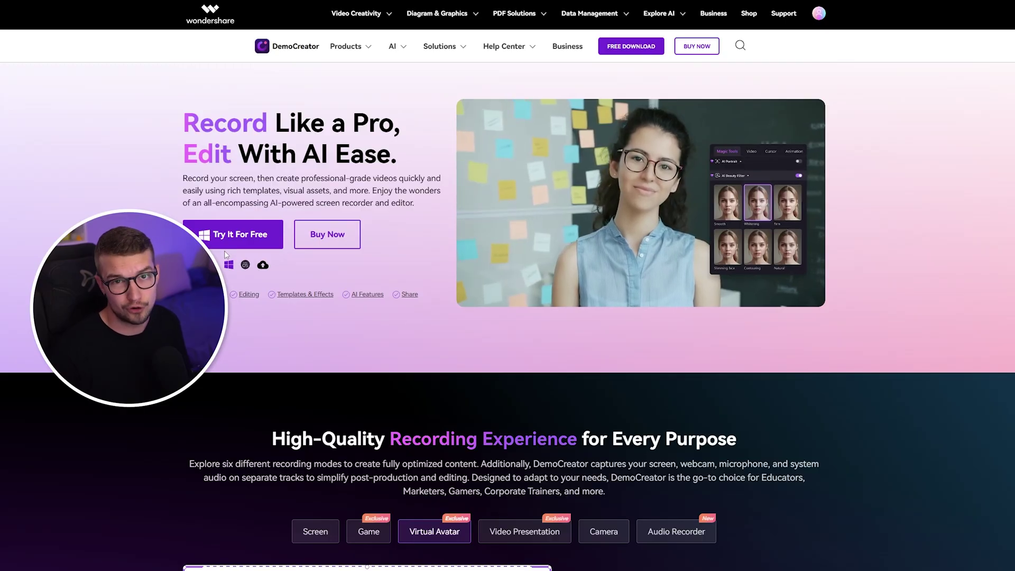
Browse the DemoCreator website and open the purchase page to get the app
scroll(223, 254, down, 5)
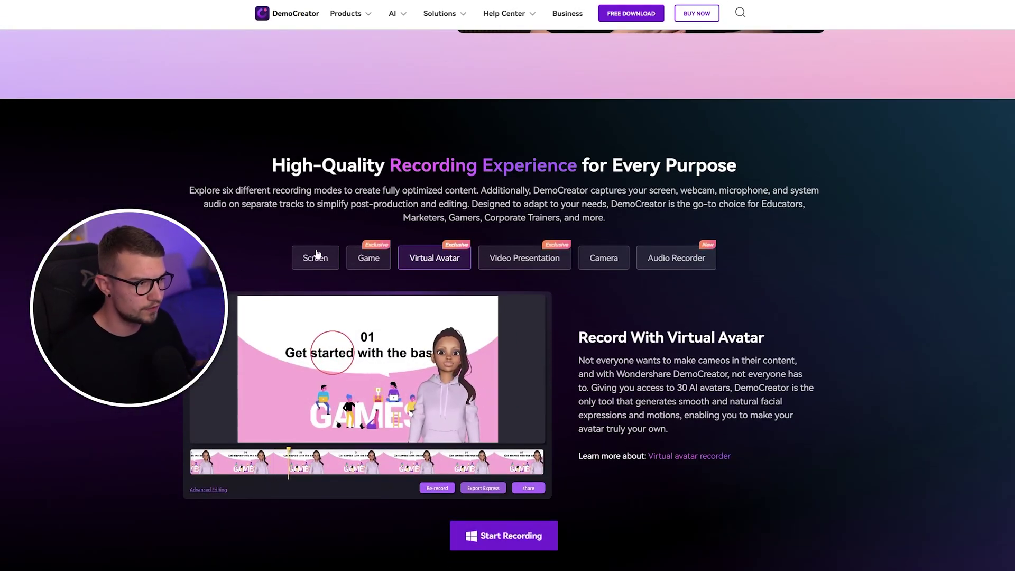
scroll(133, 188, down, 2)
scroll(132, 188, down, 9)
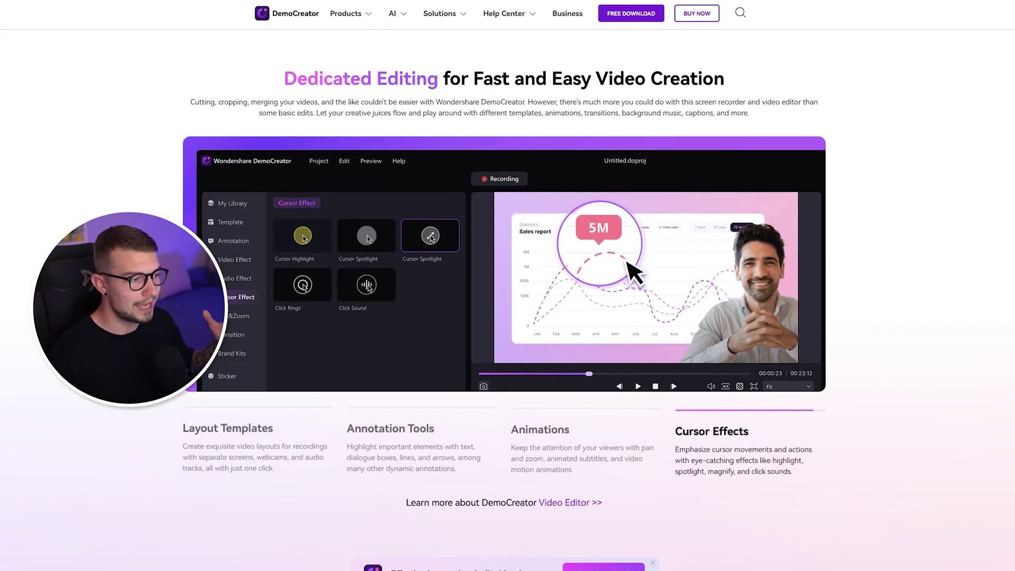
scroll(507, 300, down, 3)
scroll(181, 460, down, 8)
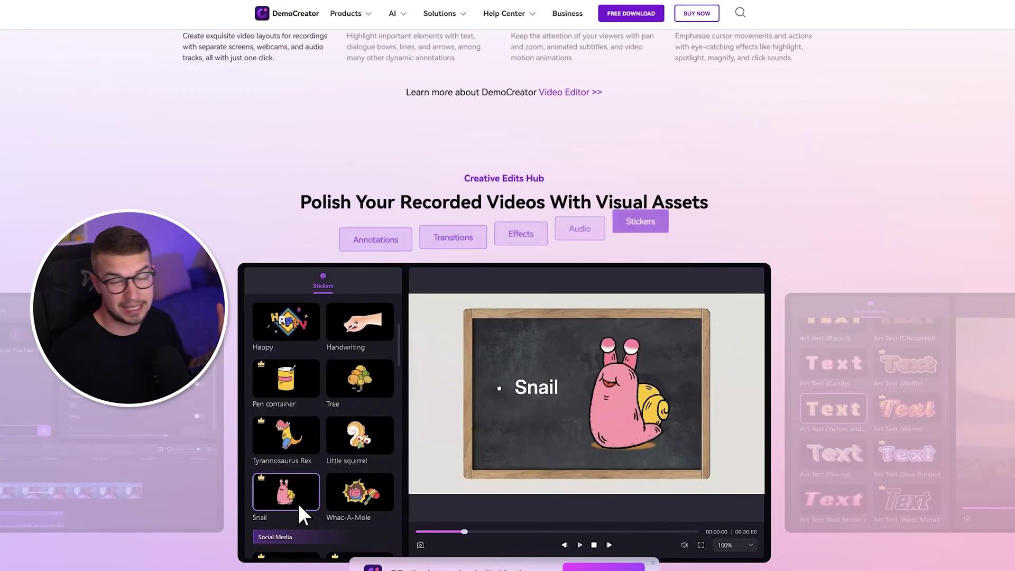
scroll(207, 468, down, 7)
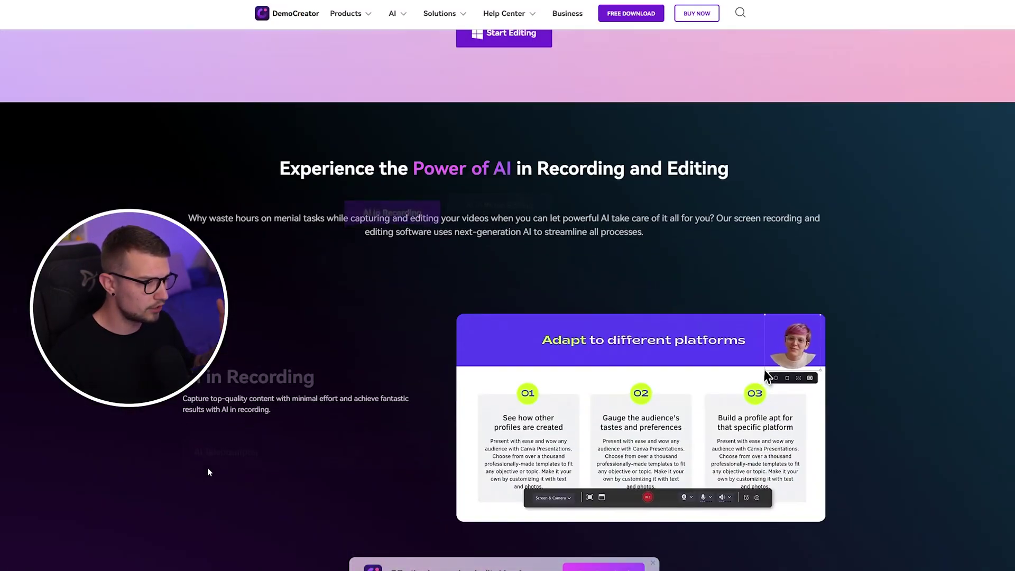
scroll(131, 408, up, 20)
scroll(132, 407, up, 12)
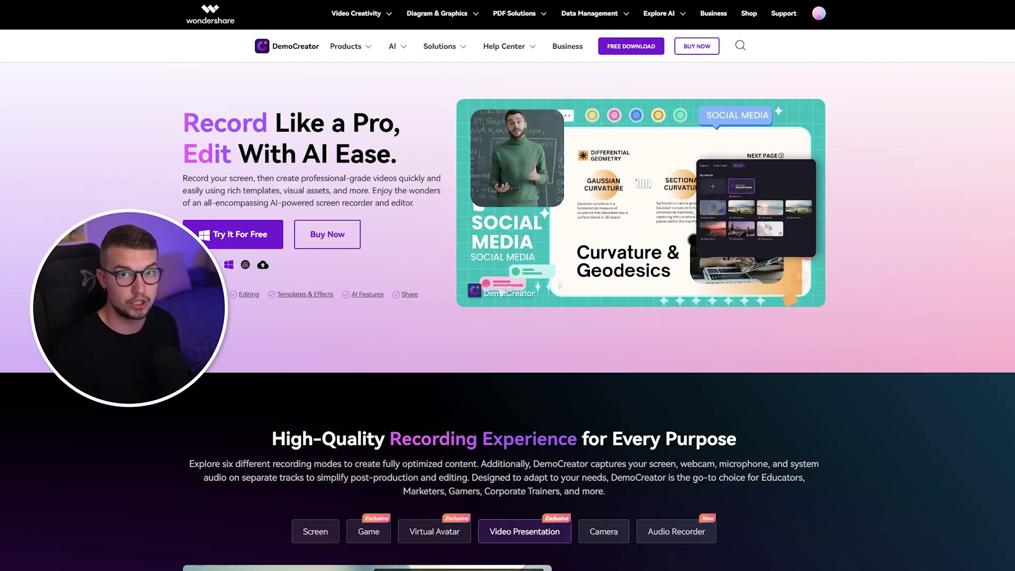
click(333, 238)
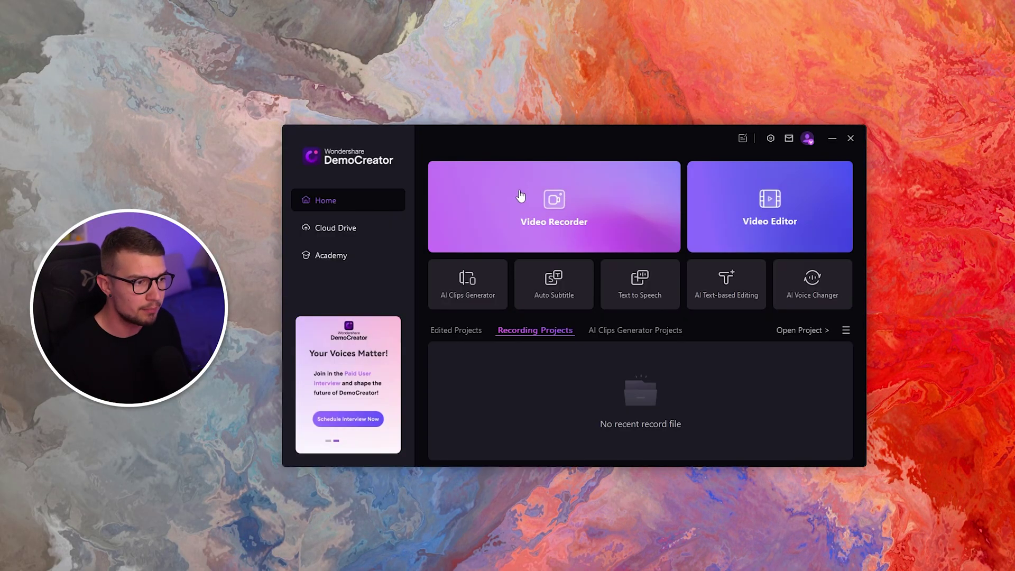
Start a Video Recorder session from Home and pick Screen as what to record
click(575, 220)
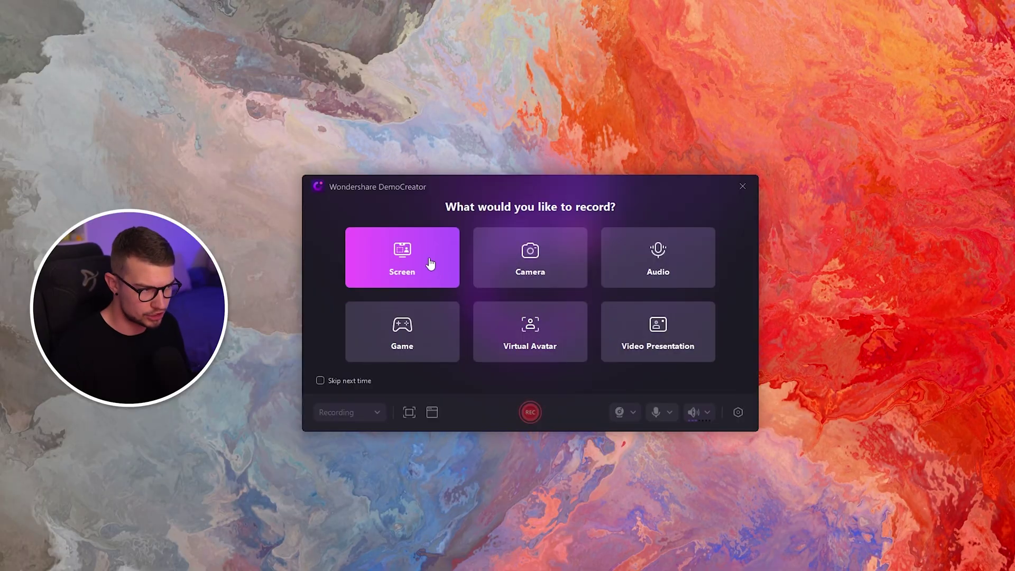
click(422, 271)
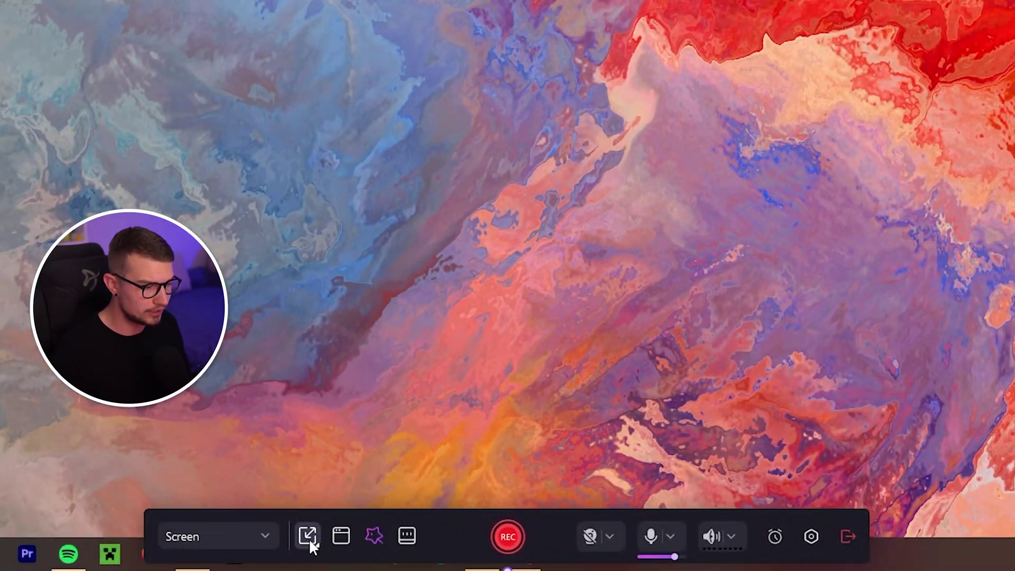
Keep Fullscreen as the capture region and bring up the teleprompter panel
click(358, 545)
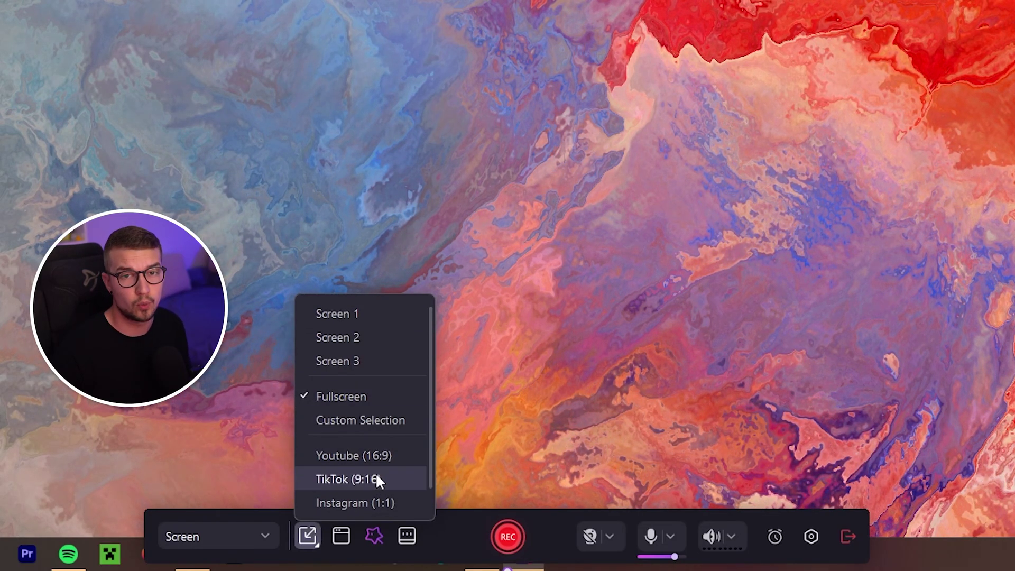
click(389, 549)
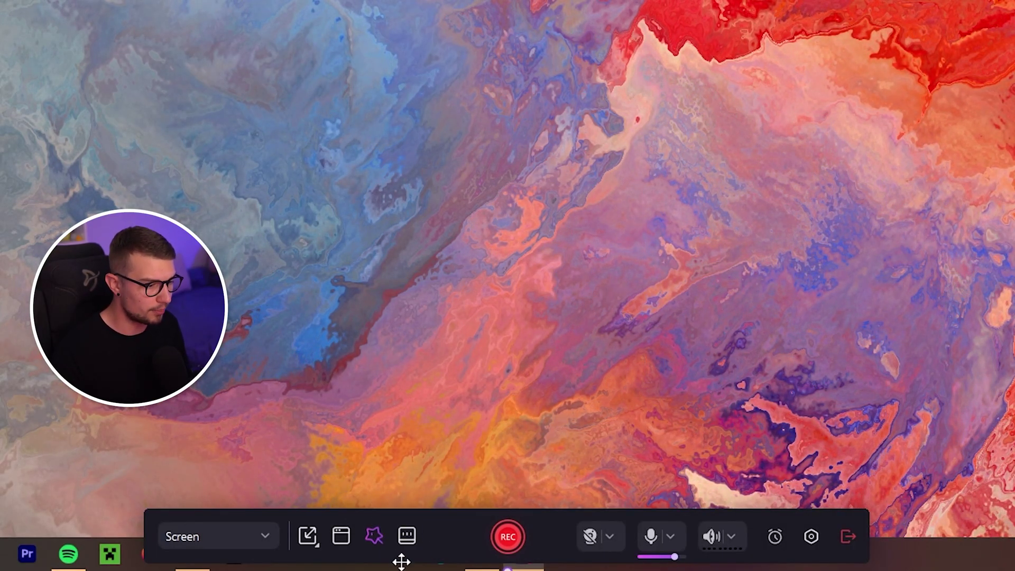
click(407, 535)
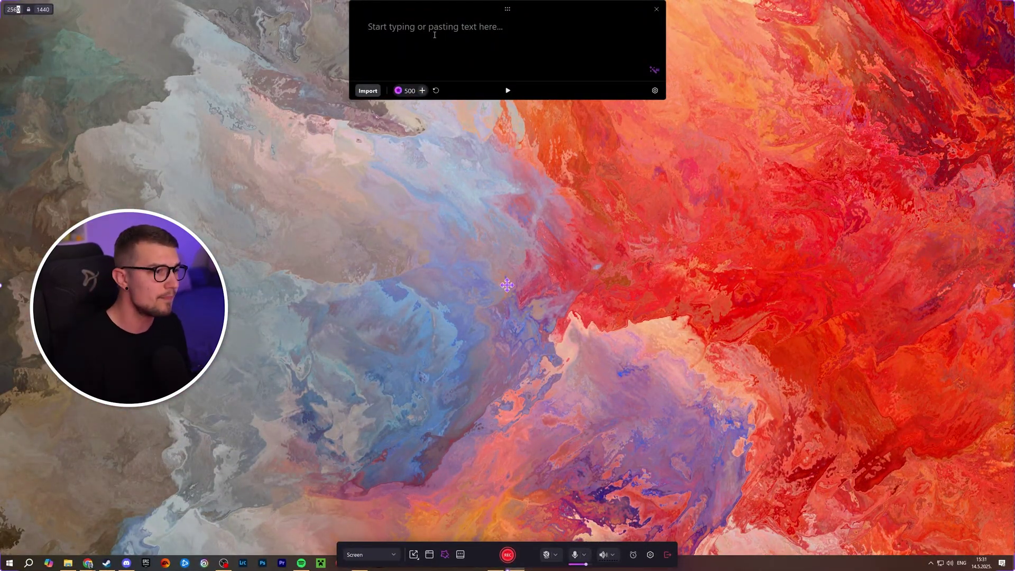
click(508, 91)
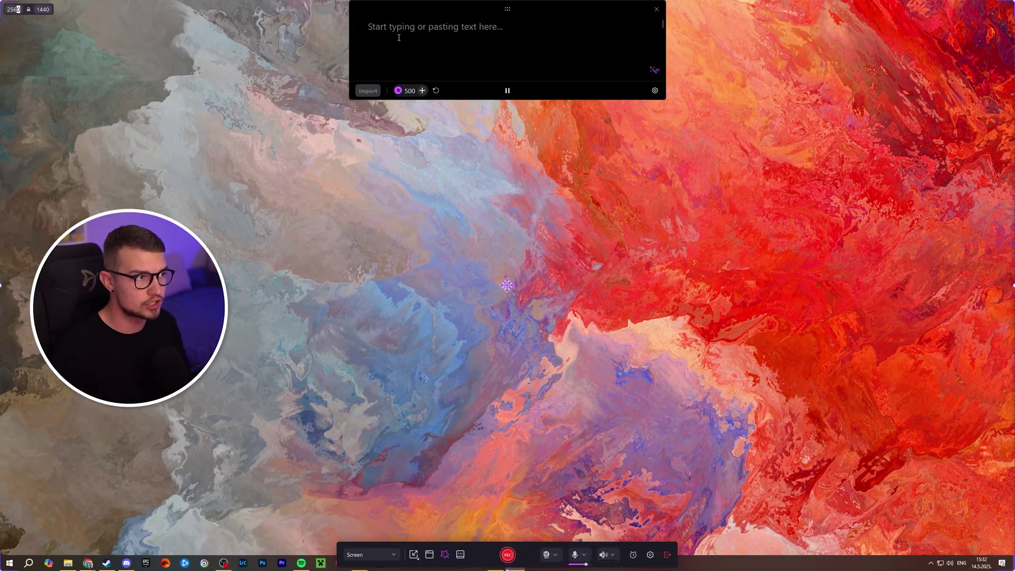
click(508, 91)
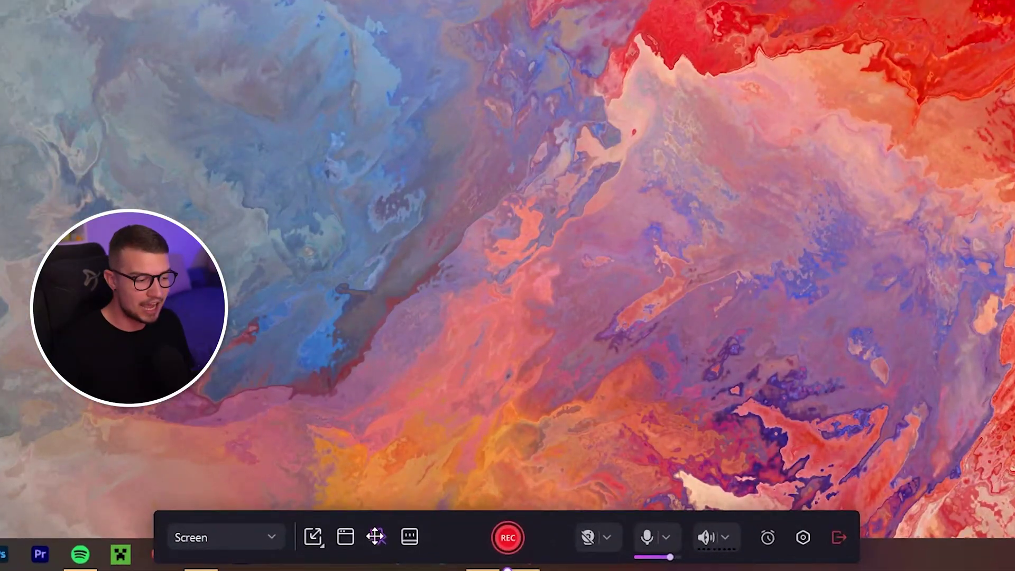
Switch on the Cursor Highlight toggle in Recording Presets, next to Smart Zoom
click(444, 552)
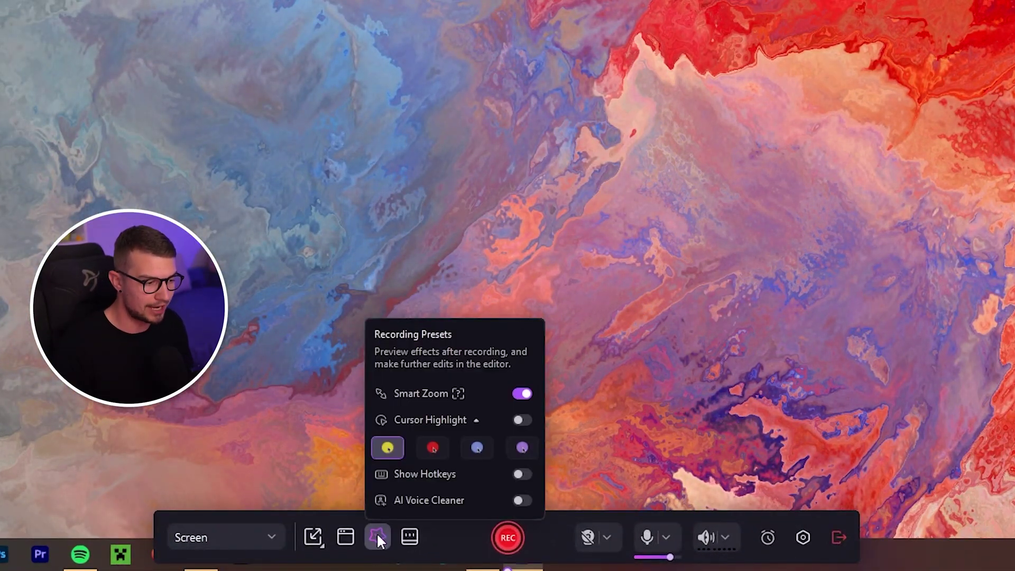
mouse_move(425, 392)
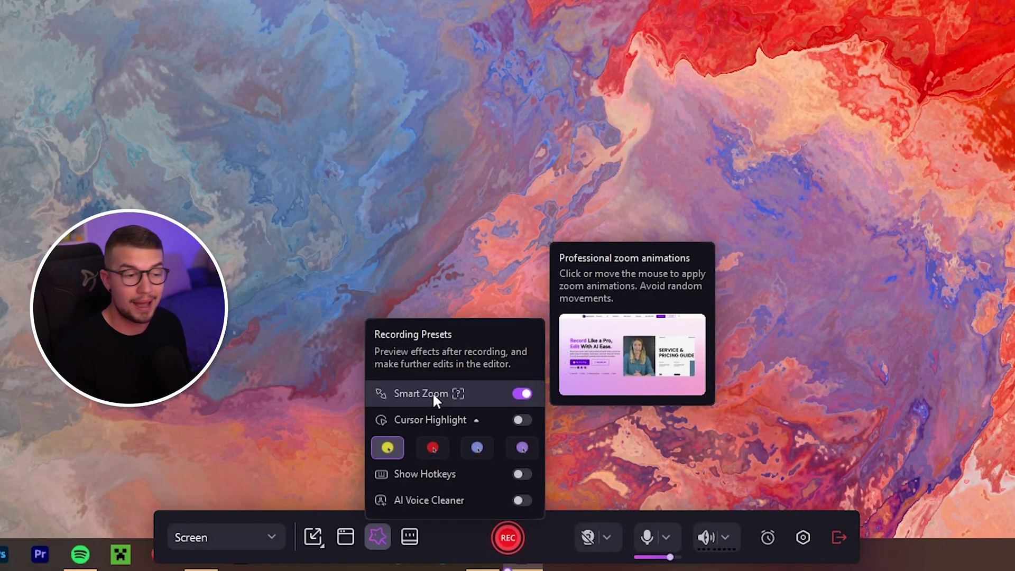
mouse_move(521, 423)
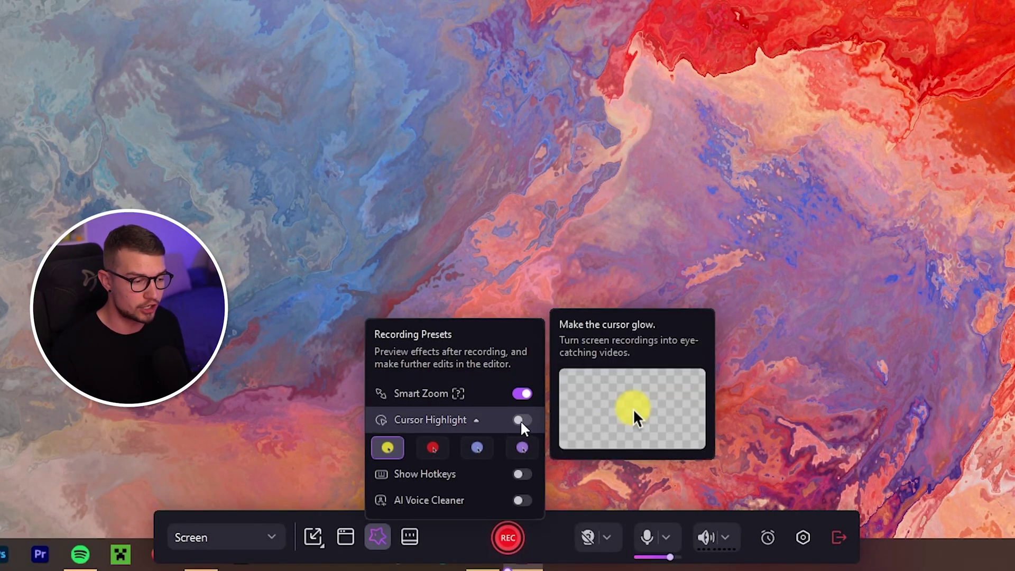
click(520, 422)
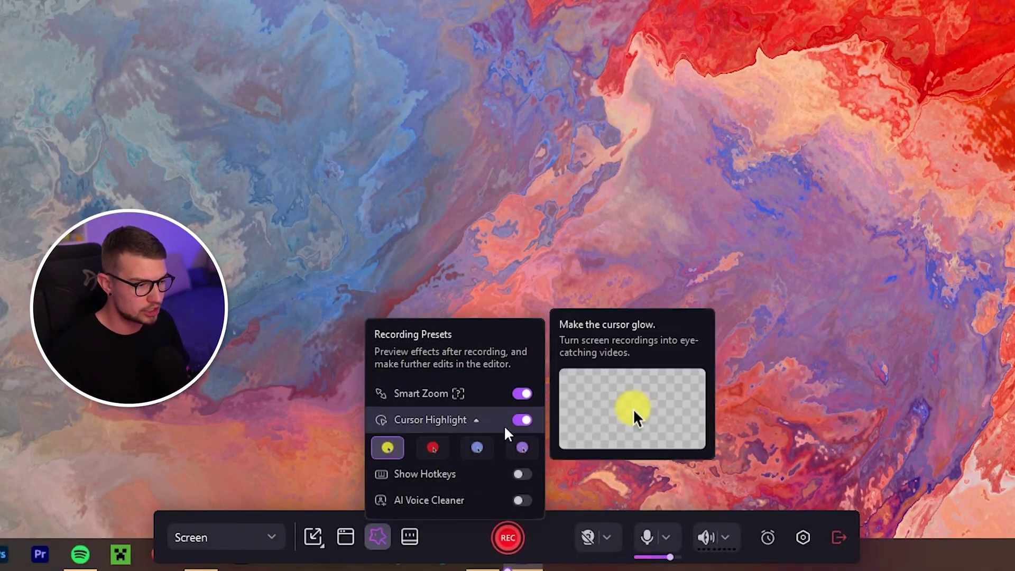
click(513, 254)
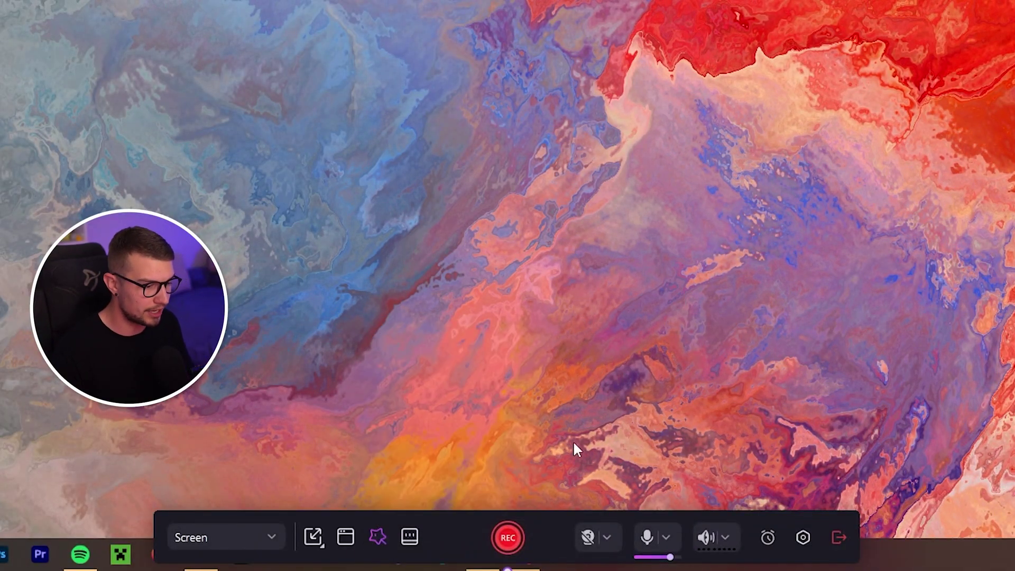
Try the webcam overlay in the top-right corner, then disable the camera
click(589, 539)
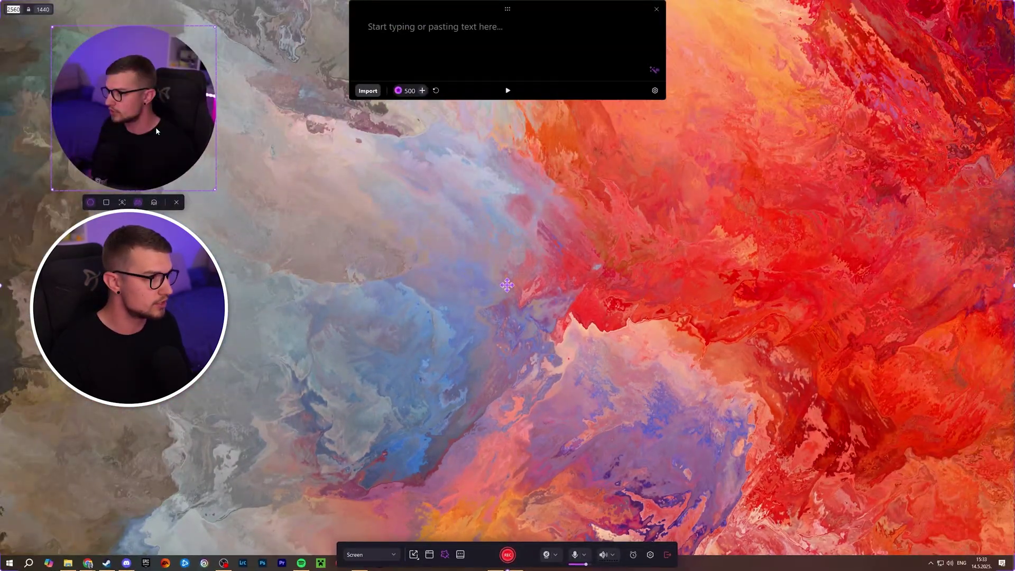
drag(155, 127, 880, 106)
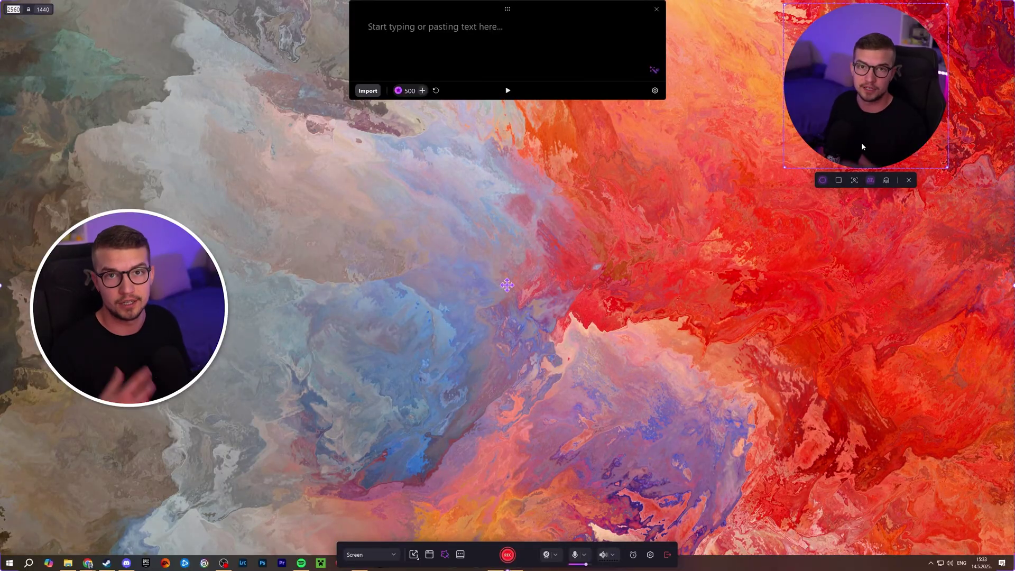
click(909, 181)
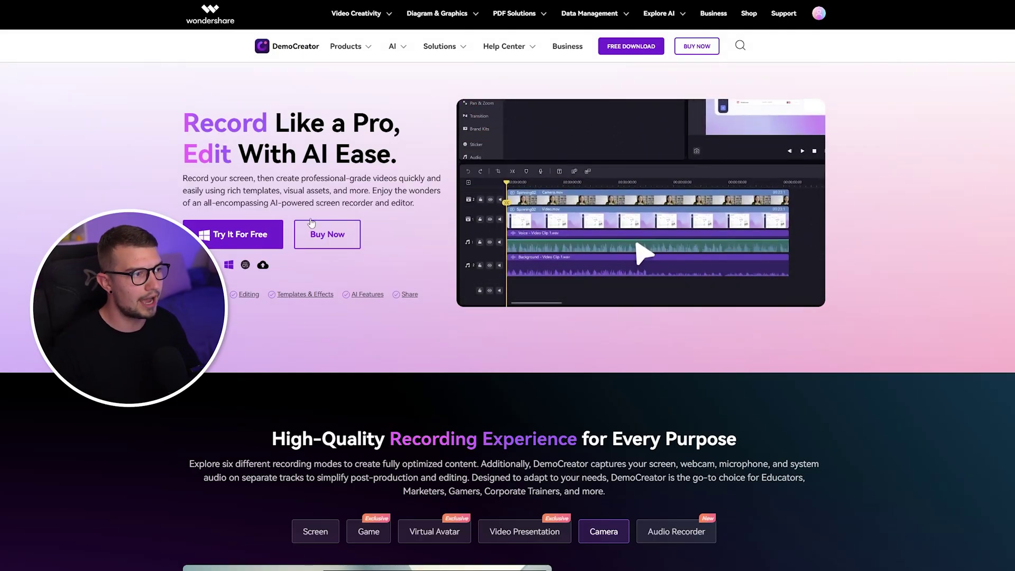
On the homepage, show the Record Screen and then the Camera mode demos
scroll(332, 351, down, 4)
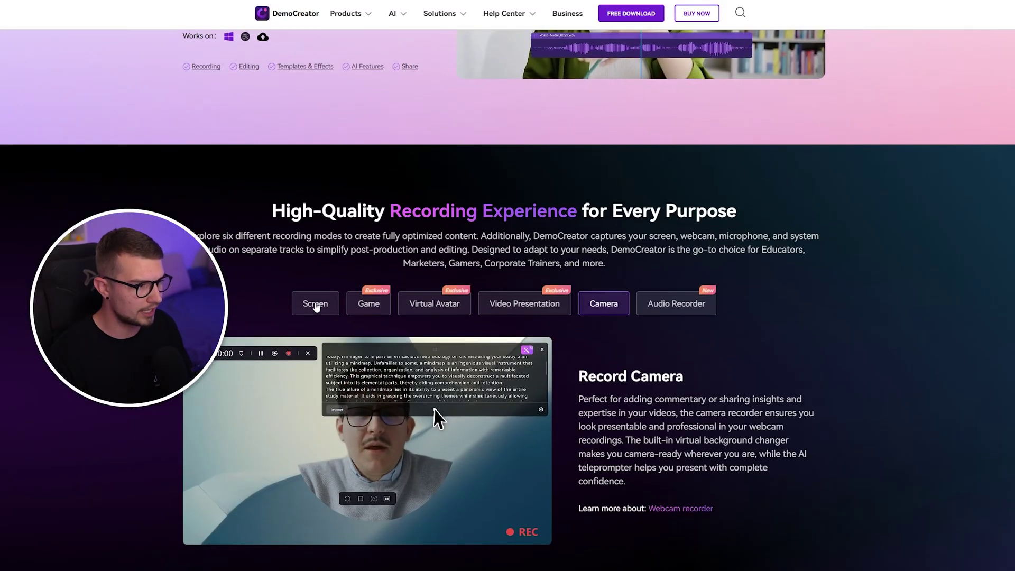
click(312, 301)
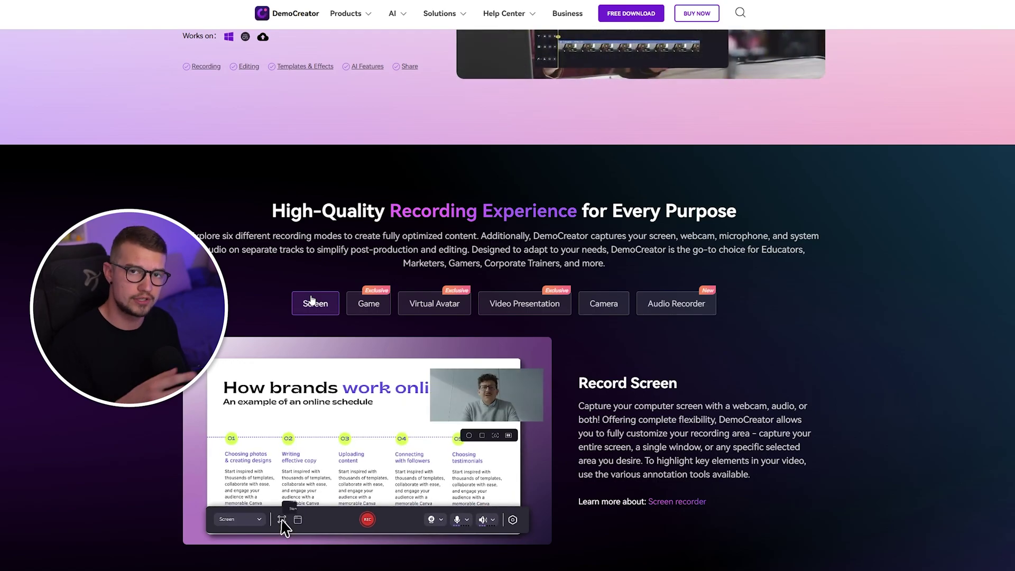
click(602, 302)
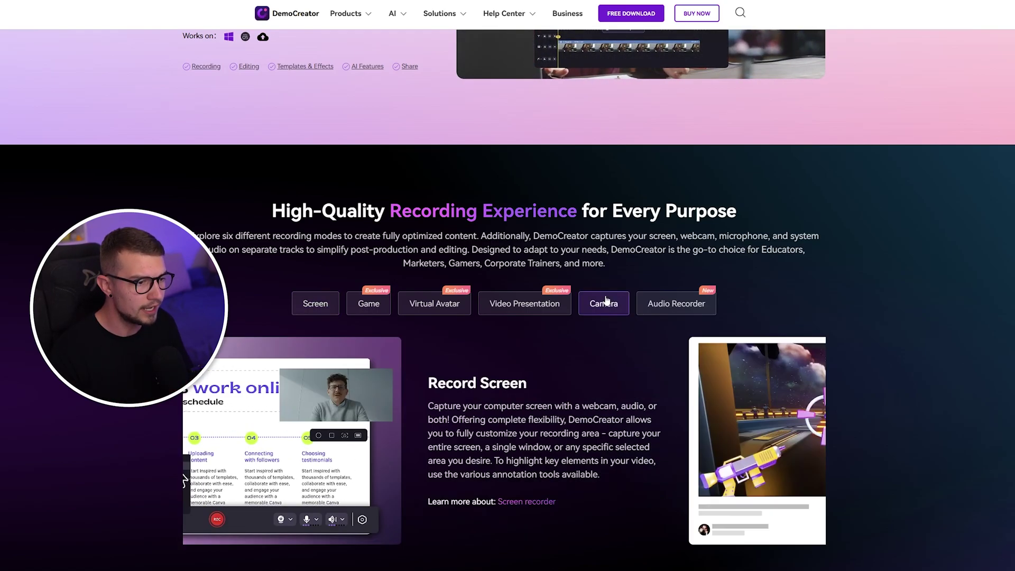
Scroll down to AI in Video Editing and stop recording with F10
scroll(312, 357, down, 8)
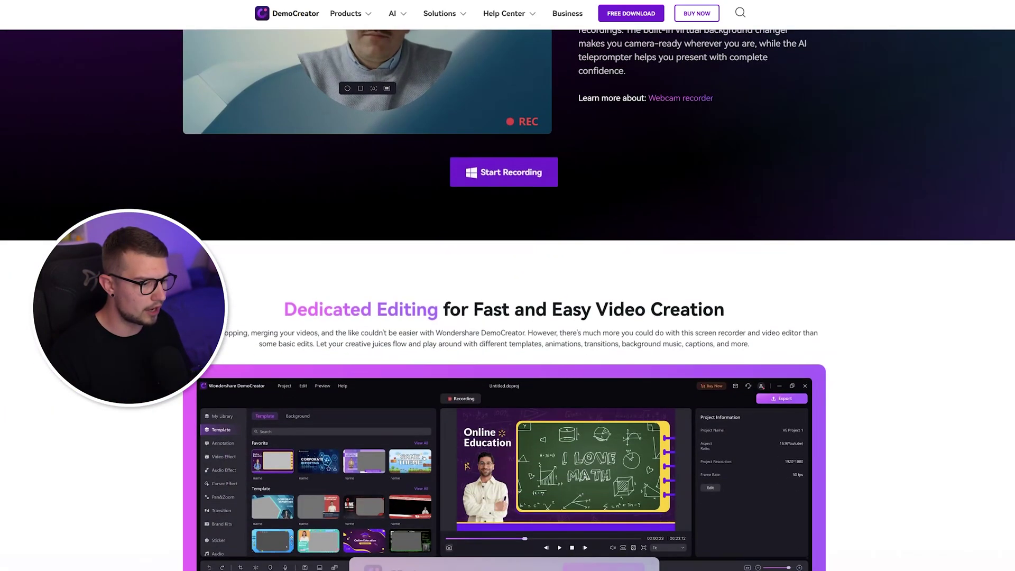
scroll(435, 420, down, 3)
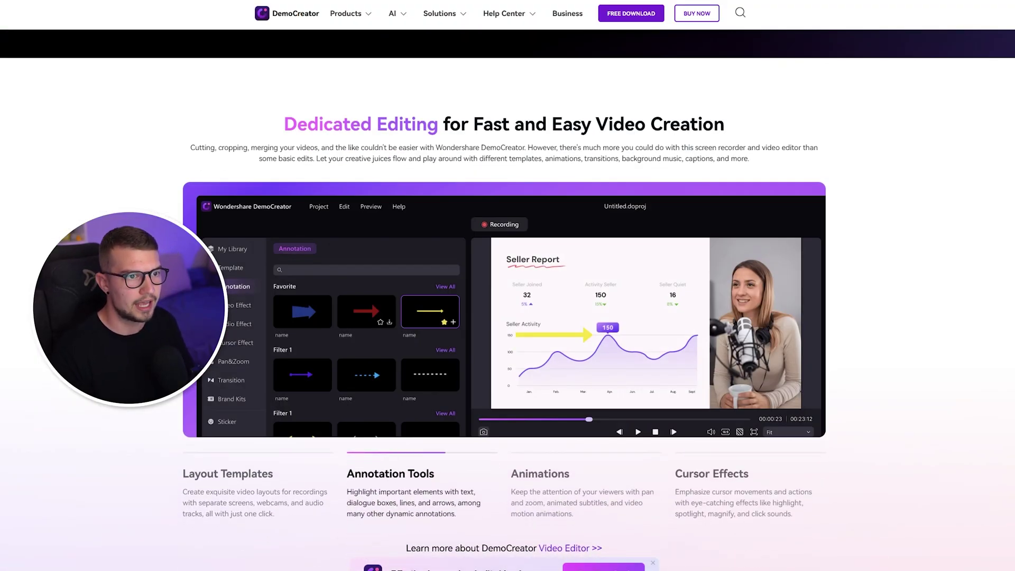
scroll(507, 301, down, 17)
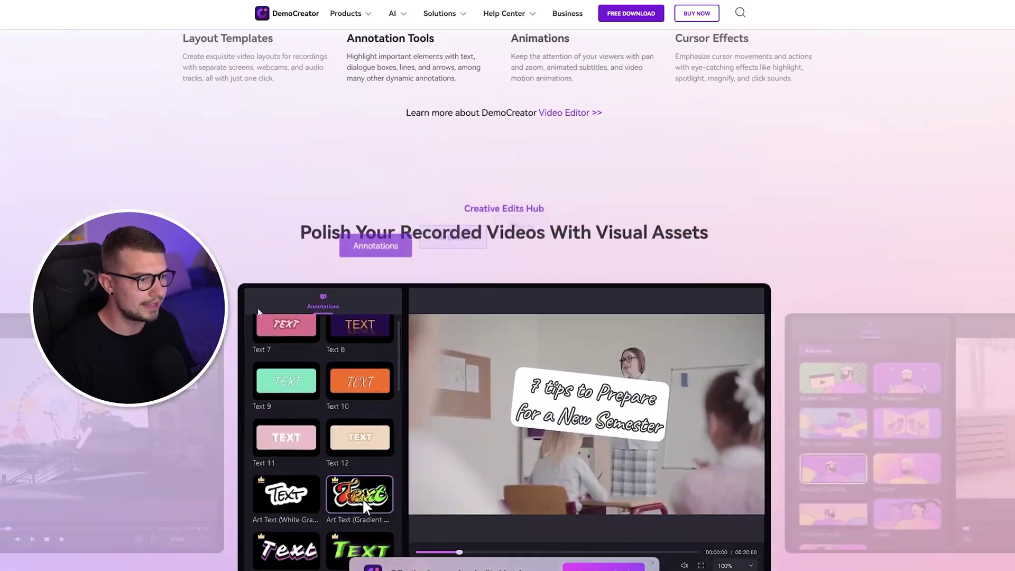
scroll(739, 442, down, 12)
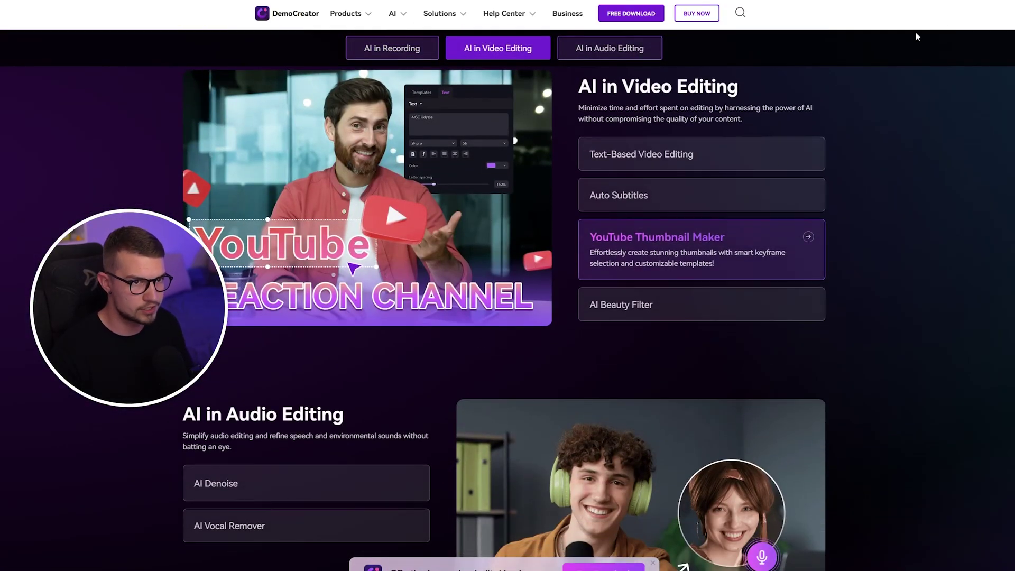
key(F10)
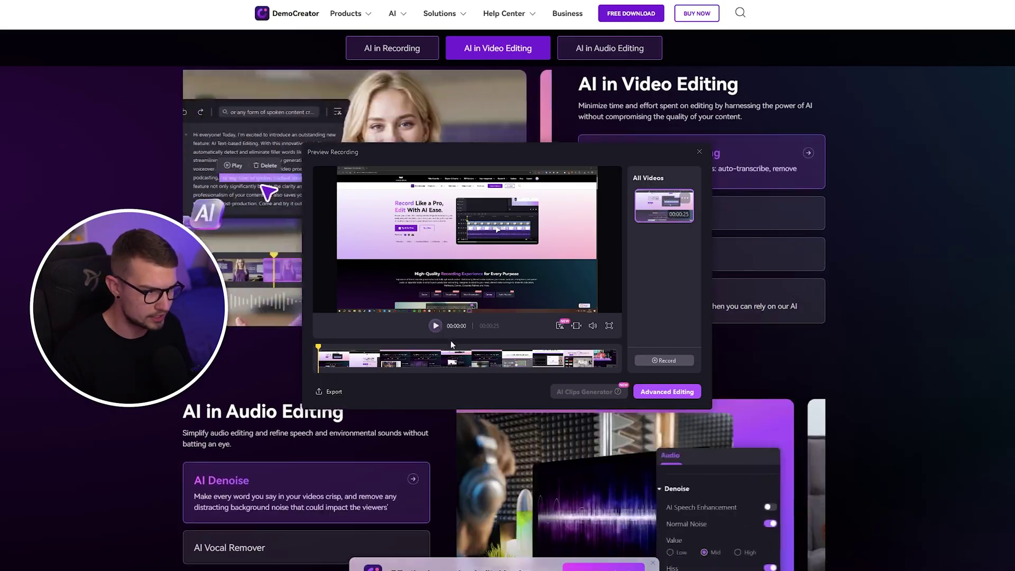
Play the recording preview and pause it at about 00:00:16
click(434, 326)
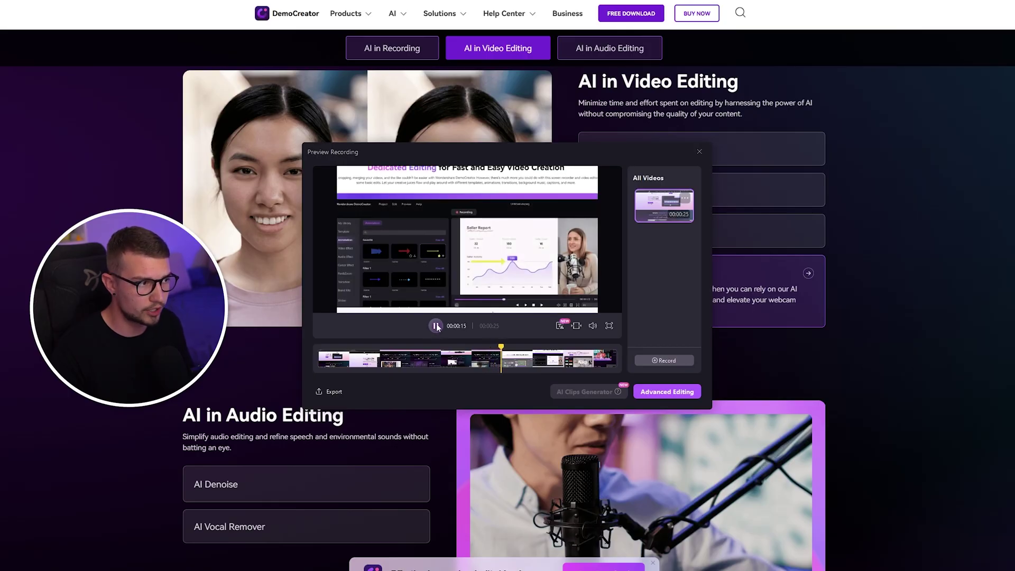
click(436, 325)
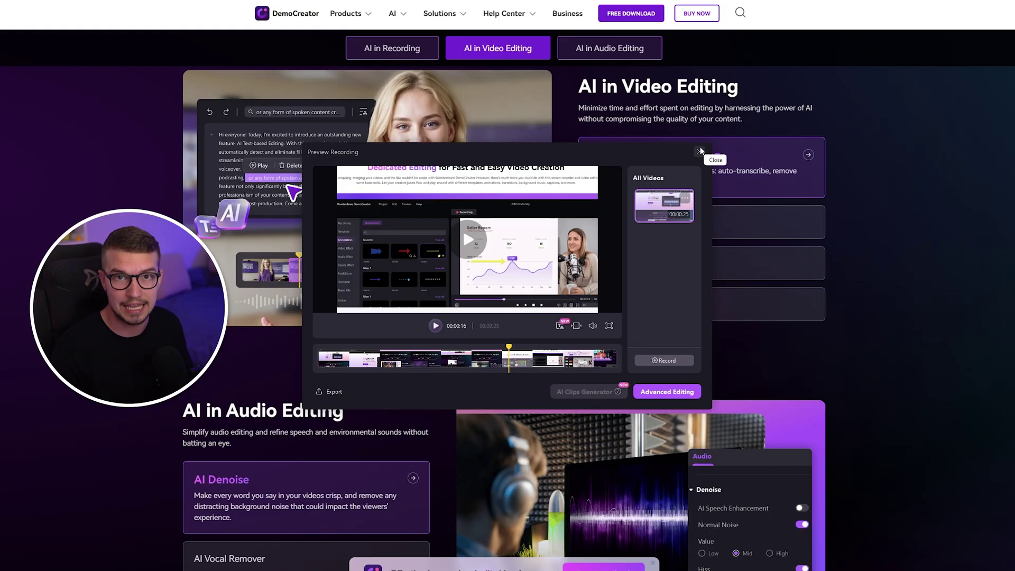
Open the Video Editor and place the ScreenRec recording on the timeline at 2560x1440
click(699, 152)
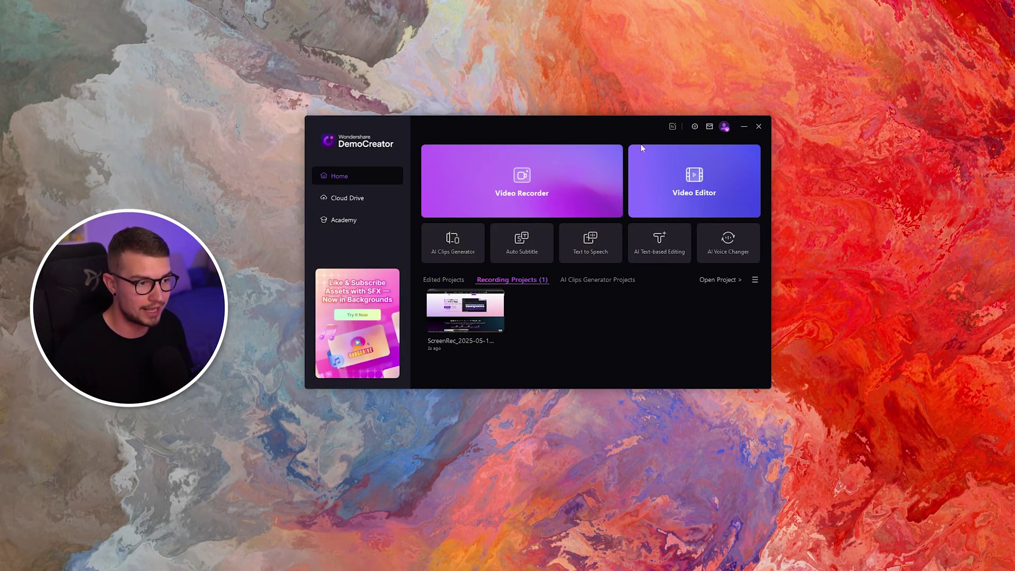
click(692, 182)
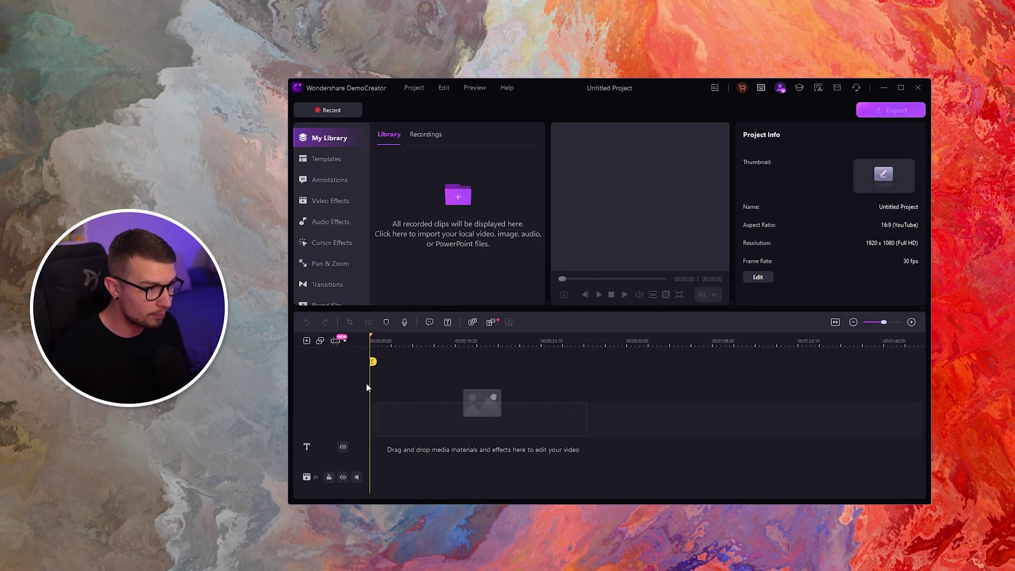
click(430, 135)
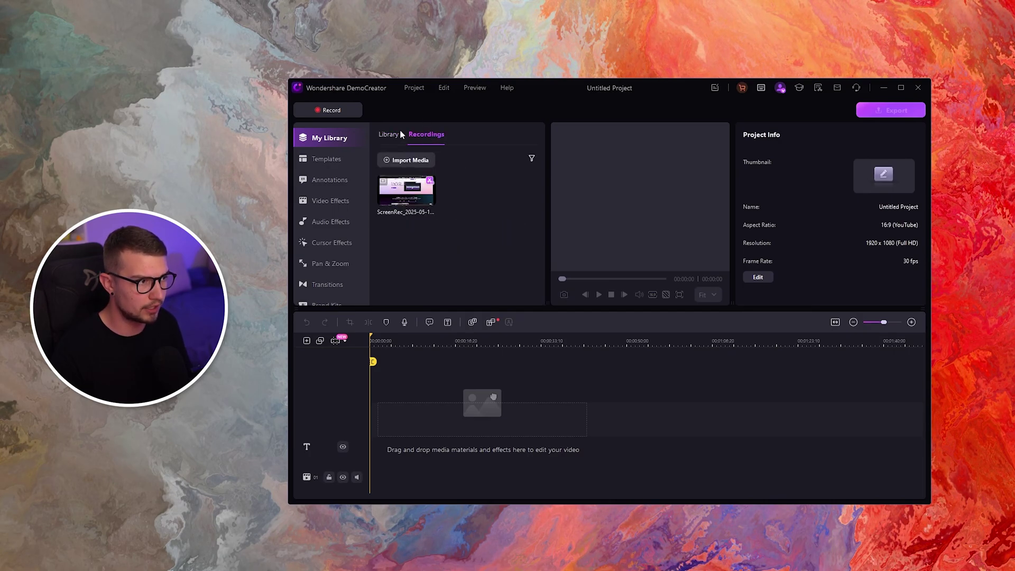
drag(493, 396, 425, 448)
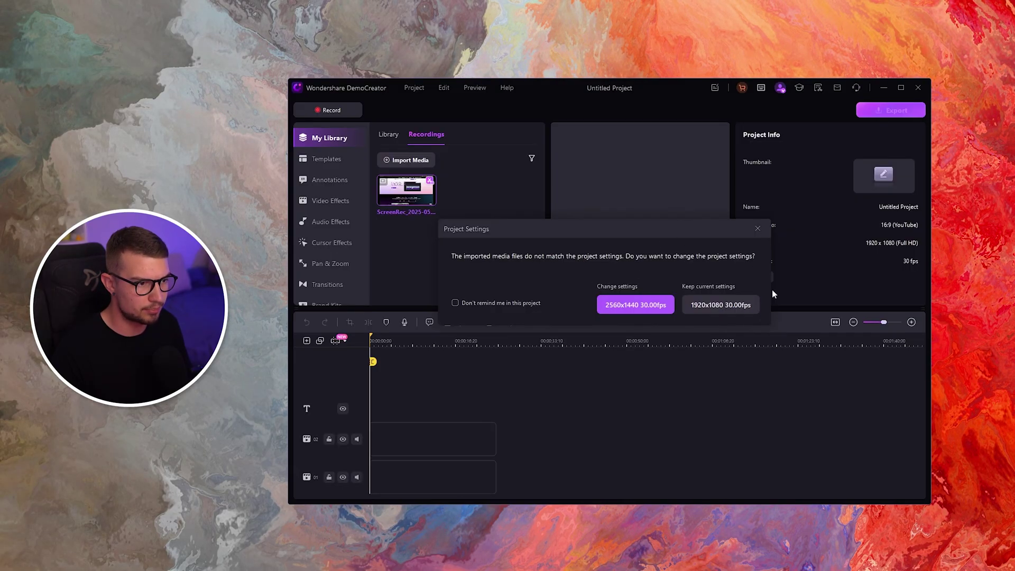
click(639, 310)
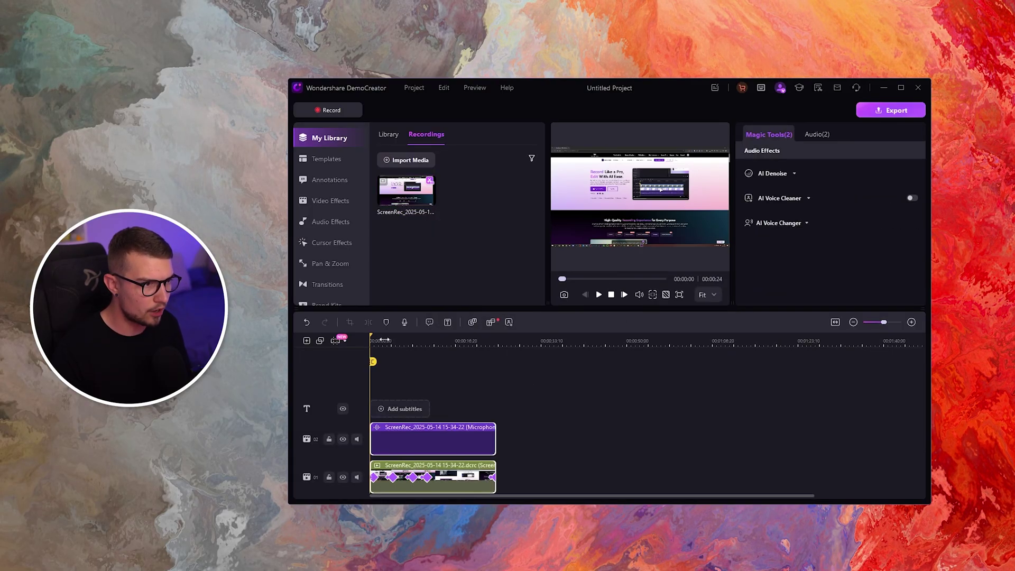
Preview the clip, return the playhead to the start, and show the annotation shapes
mouse_move(562, 279)
mouse_down()
mouse_move(584, 279)
mouse_move(562, 278)
mouse_up()
click(598, 294)
click(598, 294)
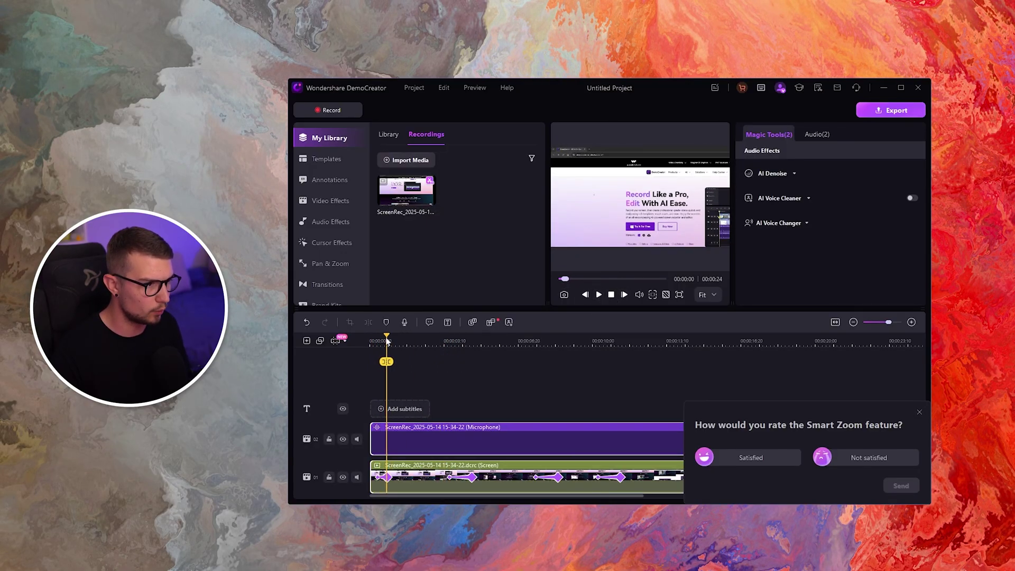
drag(386, 341, 370, 341)
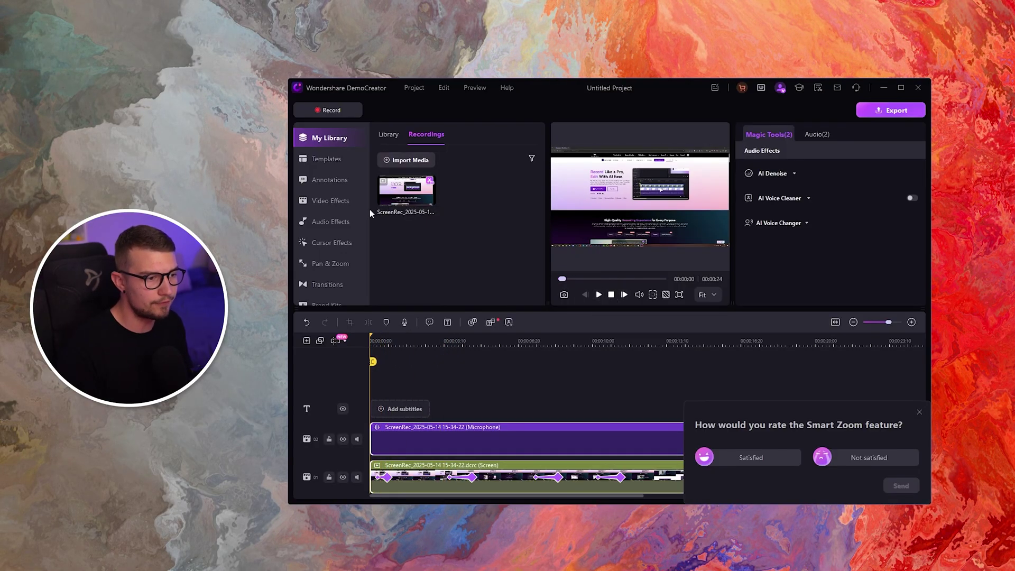
click(333, 184)
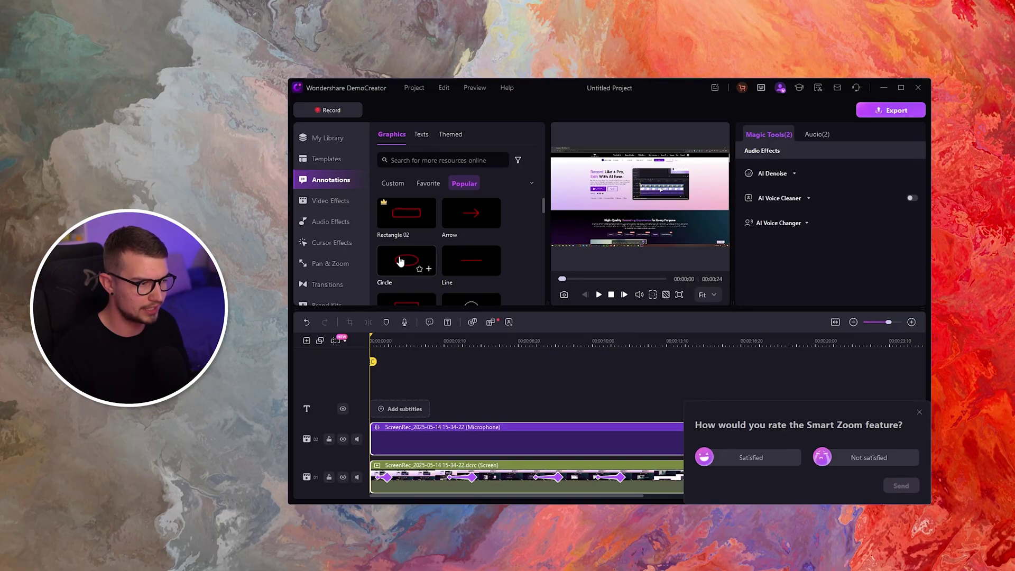
mouse_move(400, 262)
mouse_down()
mouse_move(415, 423)
mouse_move(385, 430)
mouse_move(389, 404)
mouse_up()
scroll(389, 339, up, 3)
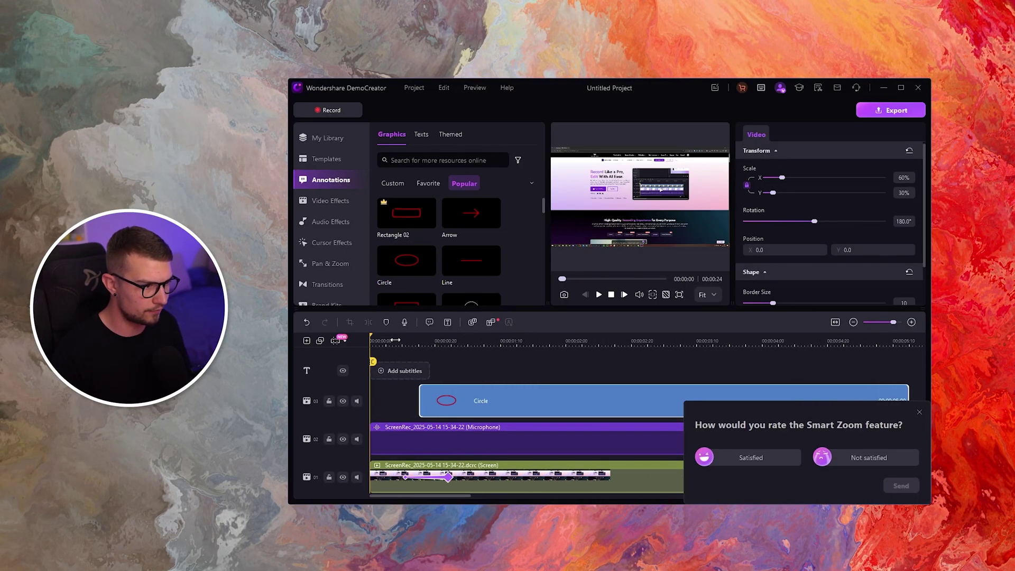
drag(388, 339, 543, 356)
click(919, 412)
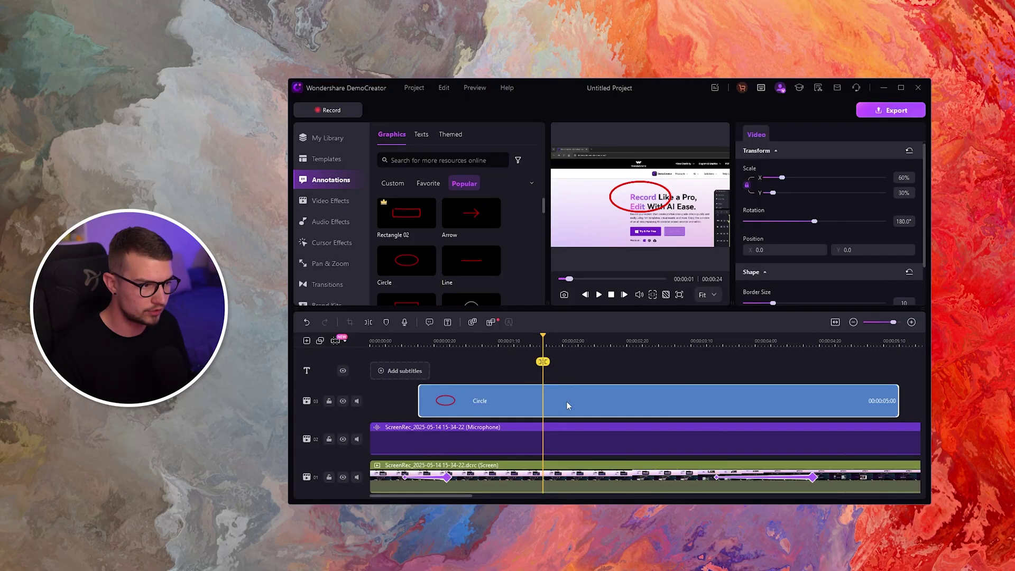
right_click(518, 402)
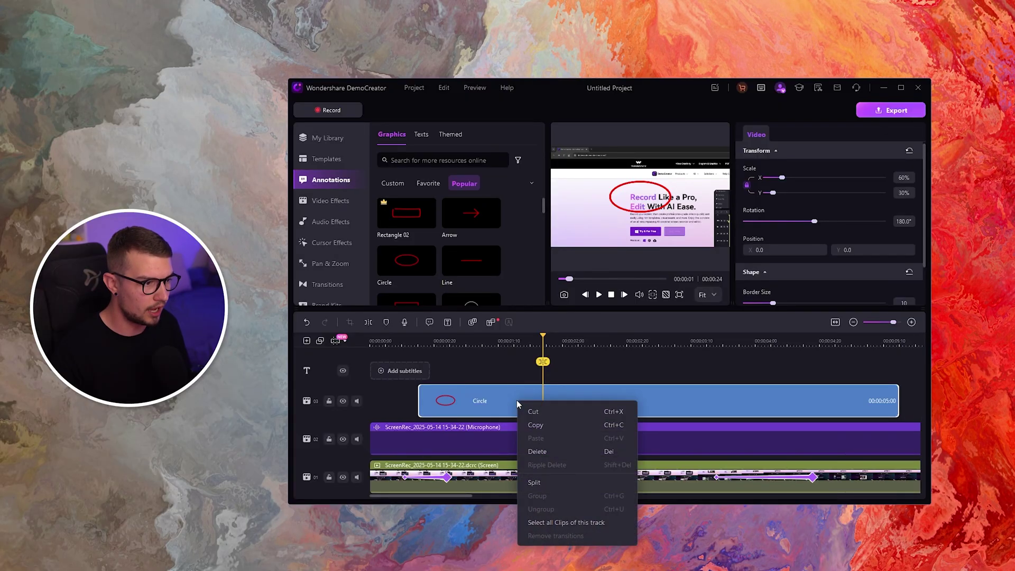
click(552, 452)
click(428, 344)
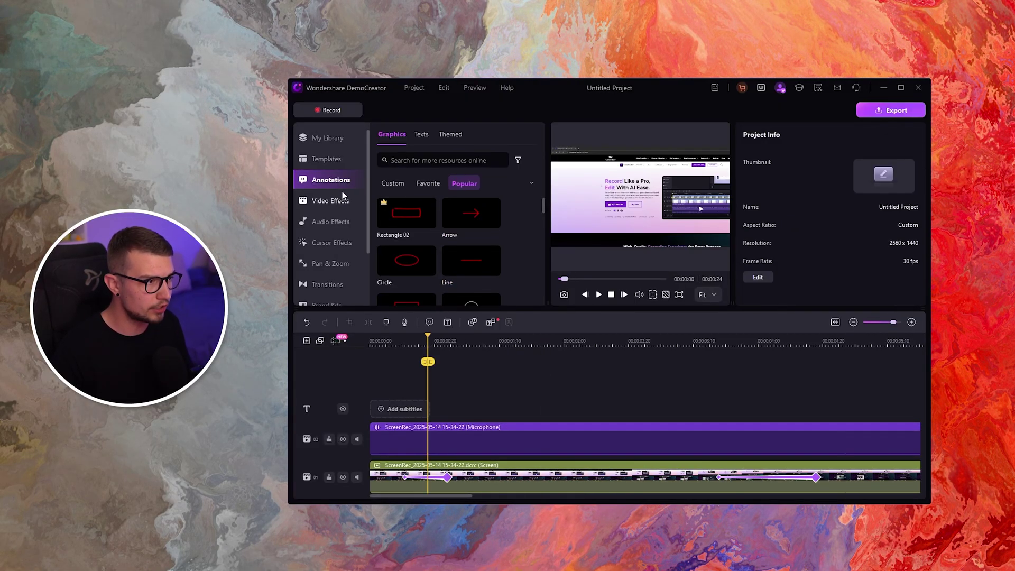
click(341, 206)
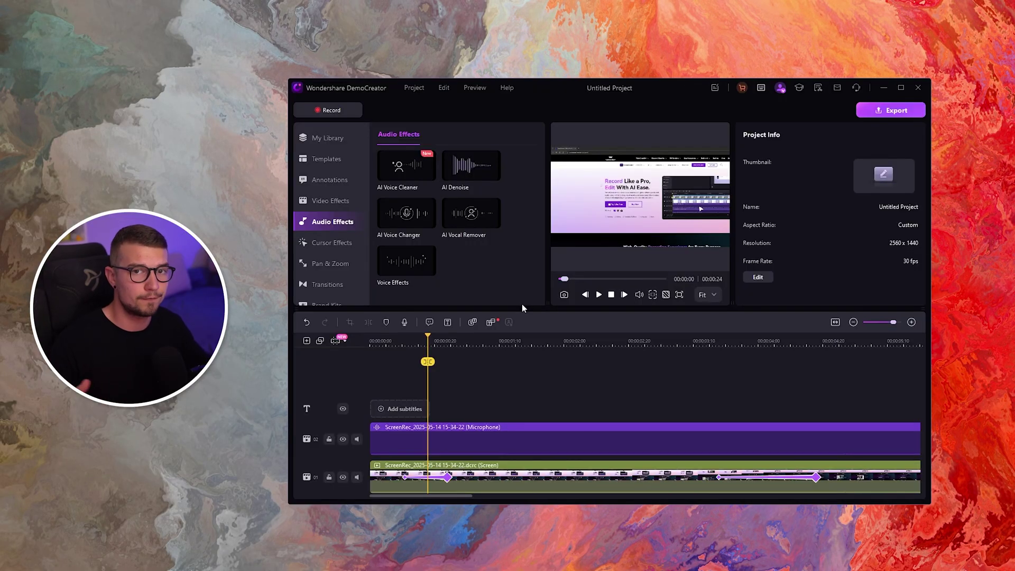
click(342, 242)
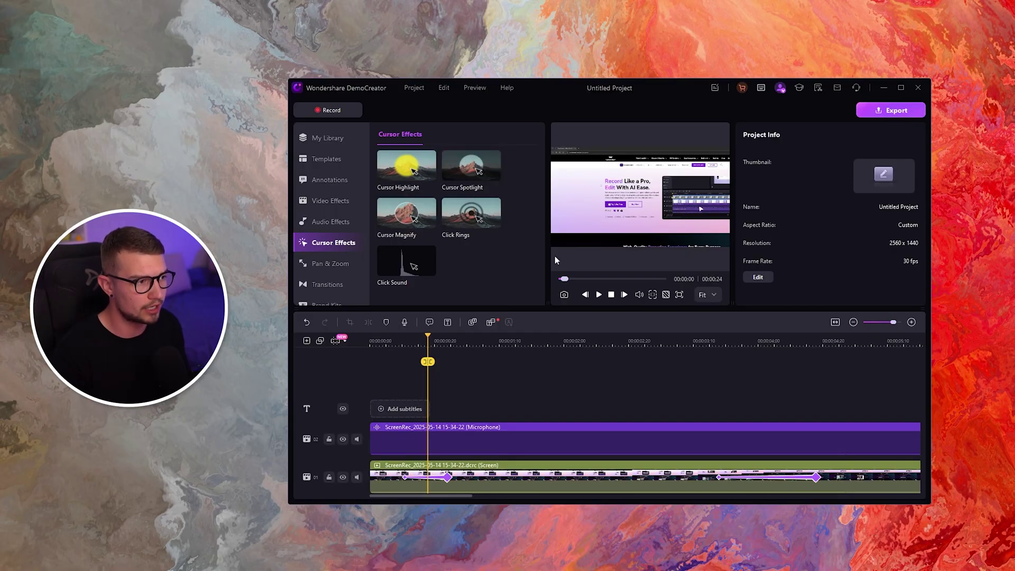
drag(405, 165, 409, 433)
drag(417, 356, 479, 361)
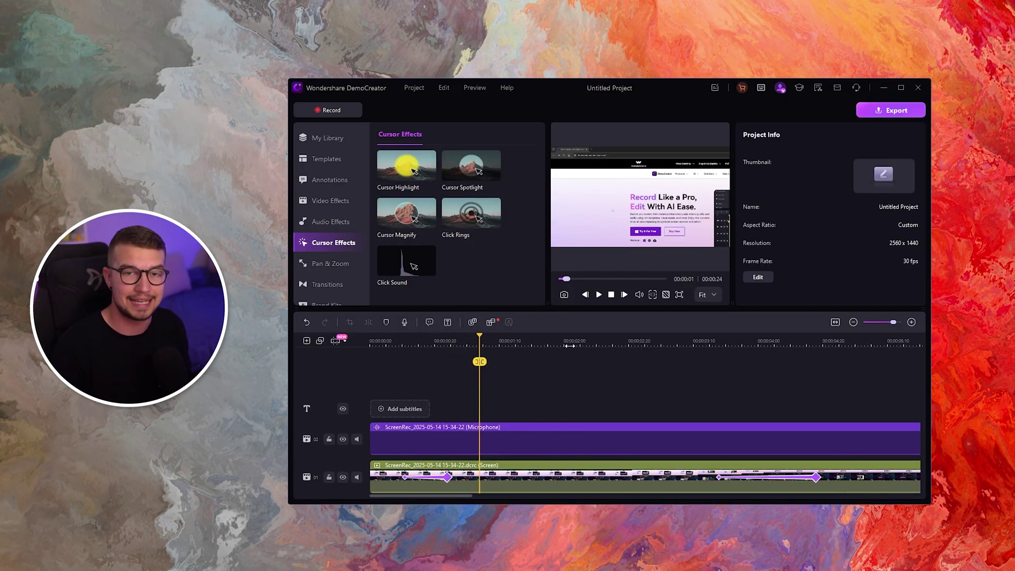
drag(406, 165, 472, 468)
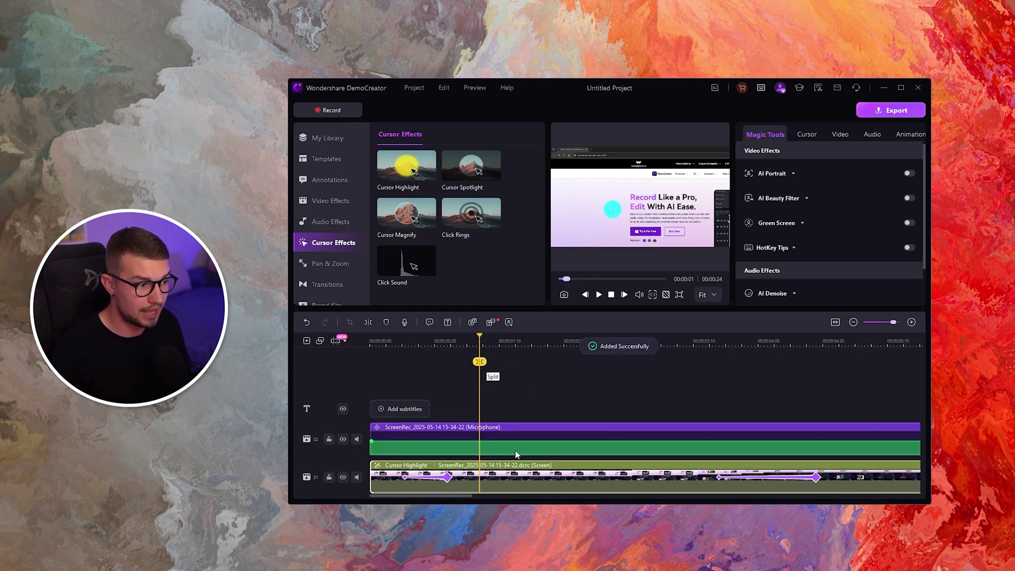
scroll(432, 339, down, 3)
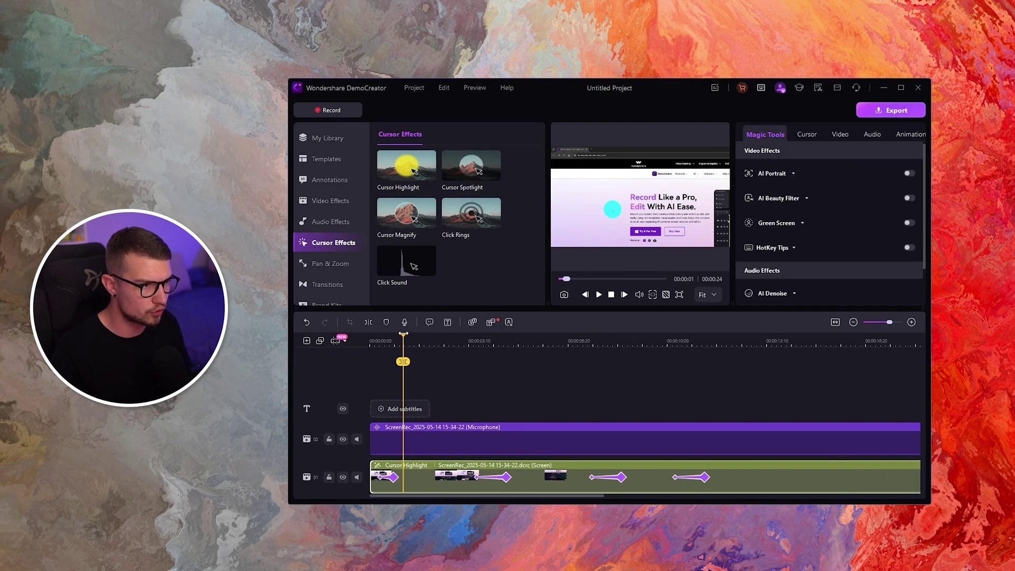
click(598, 294)
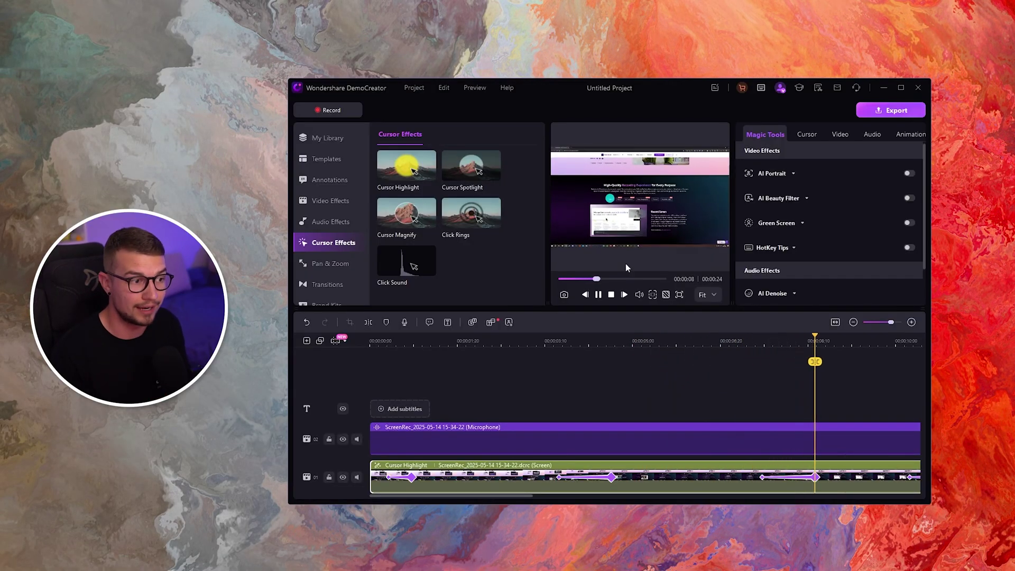
click(611, 294)
key(ctrl+z)
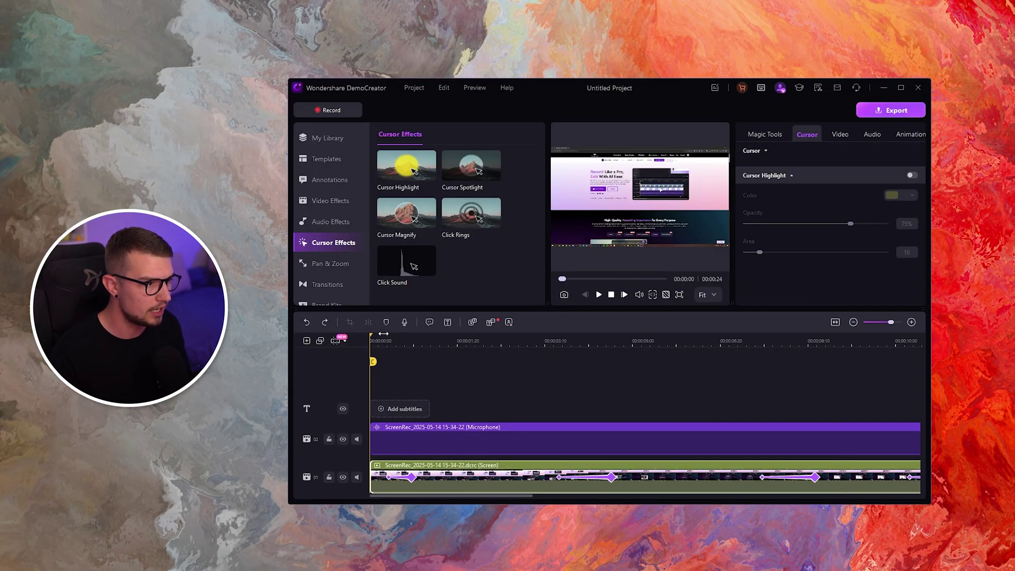
drag(383, 333, 427, 339)
scroll(427, 370, up, 2)
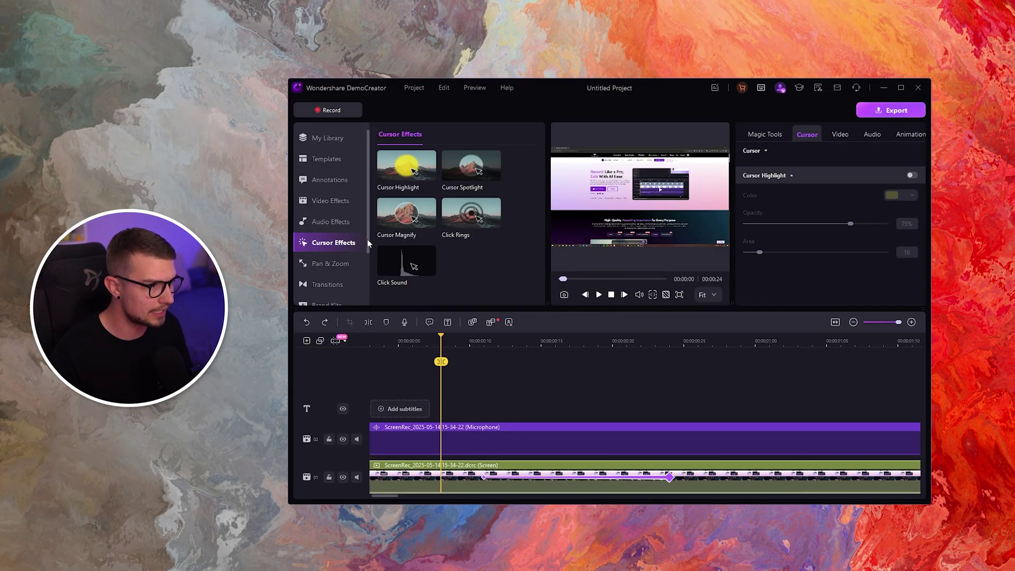
Drag Smart Zoom from Pan & Zoom onto the screen clip, replacing existing animations
click(333, 262)
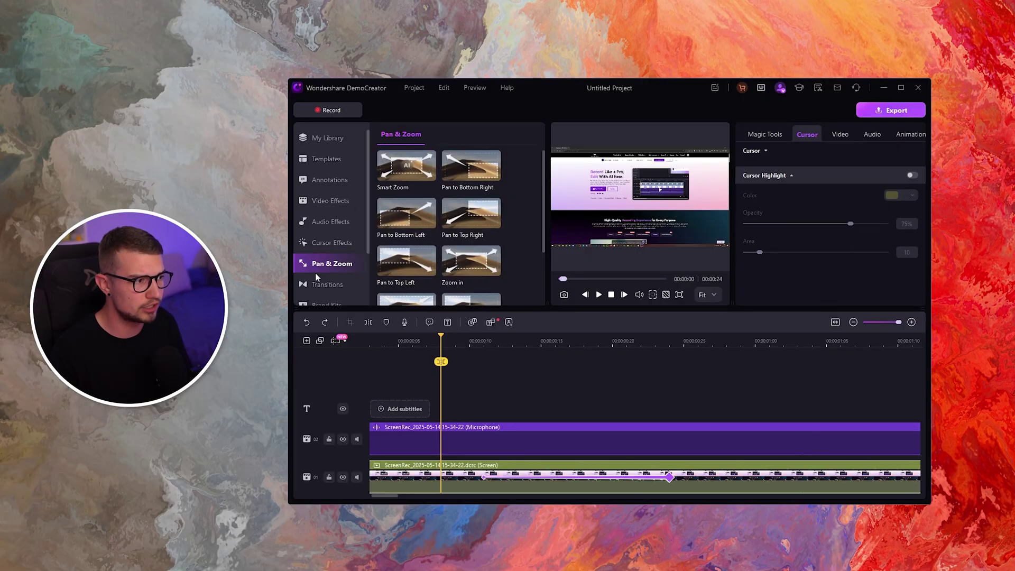
scroll(322, 261, down, 2)
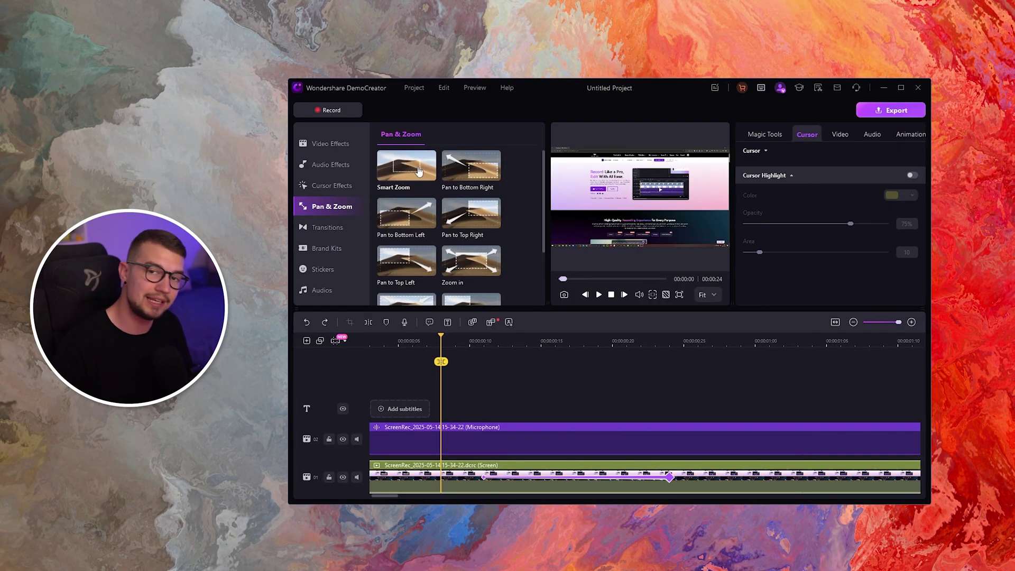
drag(419, 172, 502, 466)
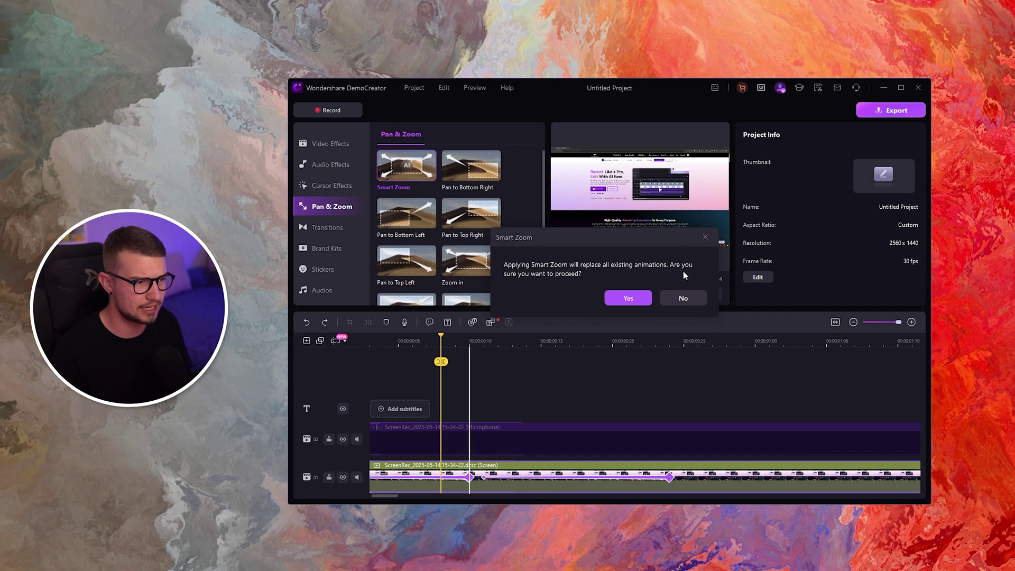
click(625, 299)
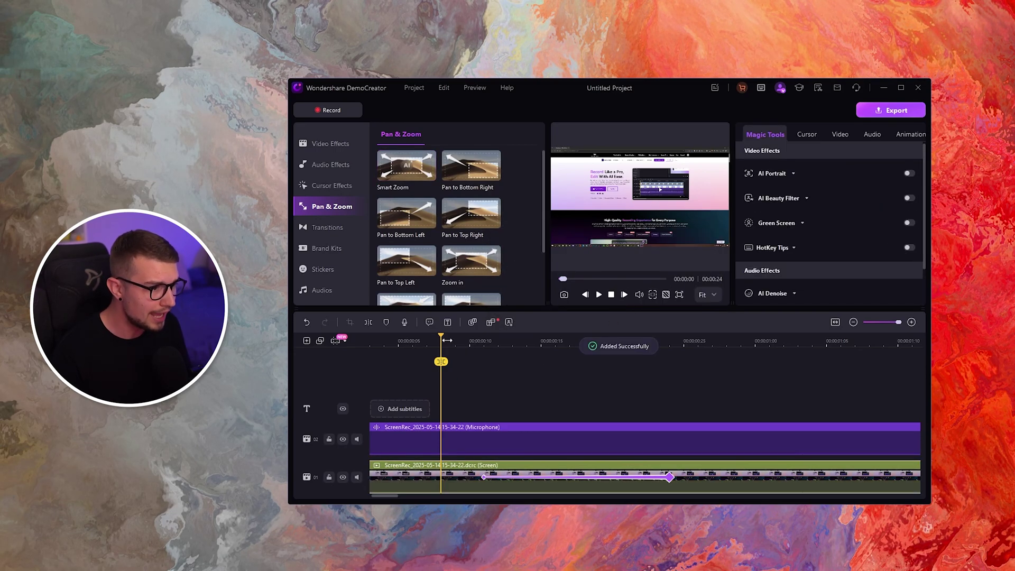
Play back the smart-zoomed recording from slightly earlier, then stop
drag(448, 341, 435, 337)
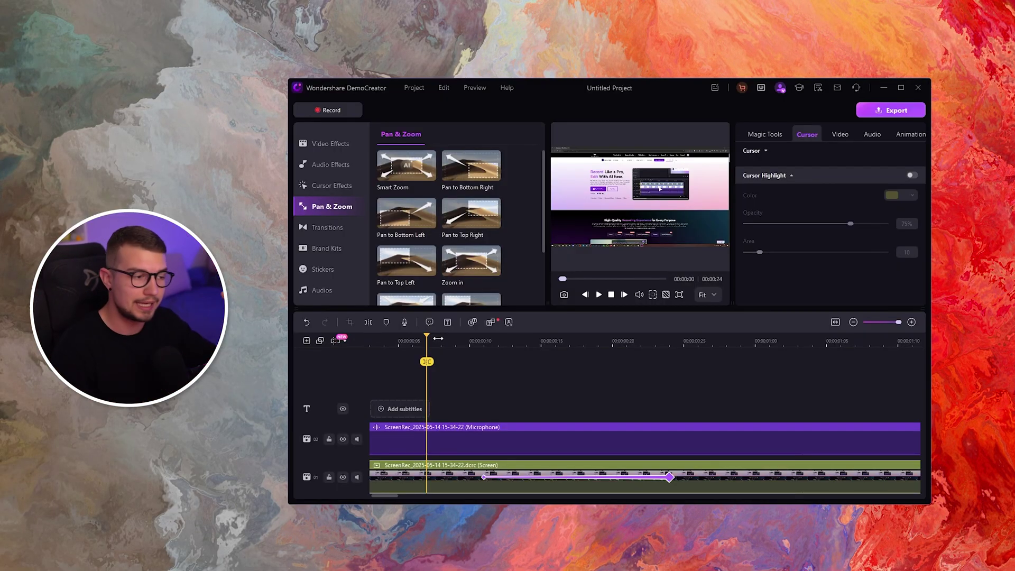
click(598, 295)
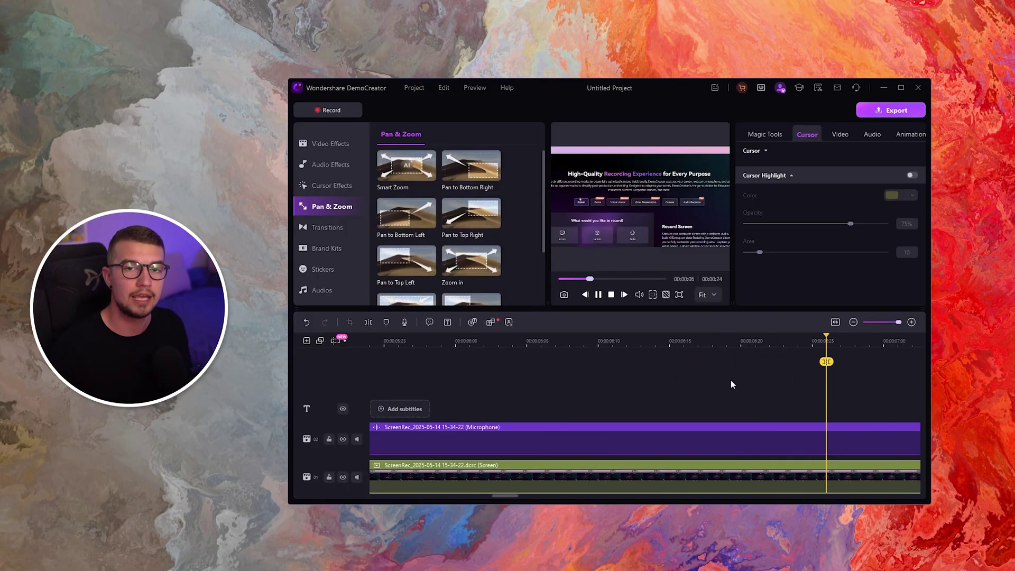
click(602, 295)
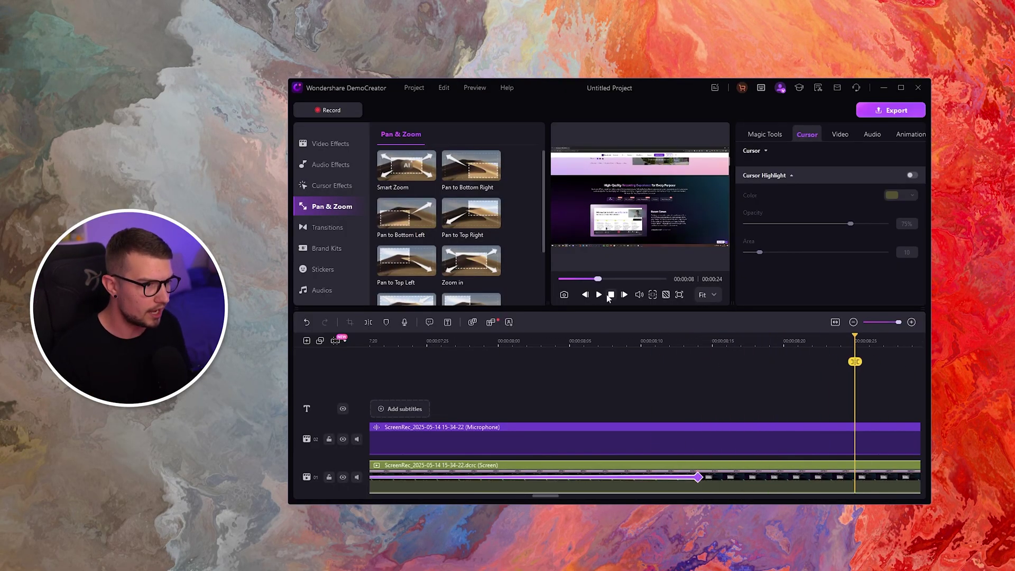
Browse the Video, Audio, Cursor Effects, Pan & Zoom and Transitions categories
scroll(328, 261, up, 2)
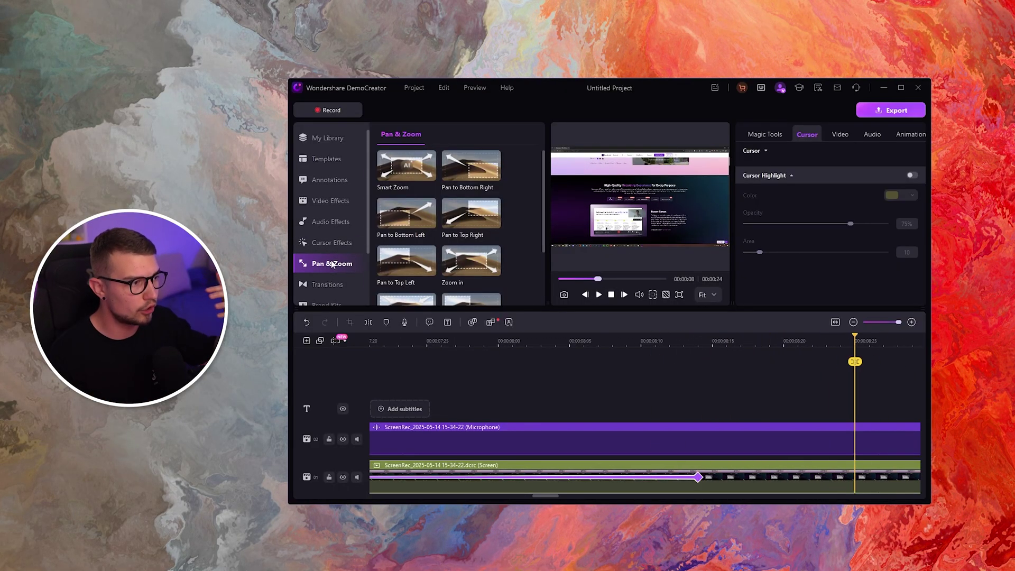
scroll(338, 190, down, 1)
click(333, 173)
click(340, 193)
click(339, 214)
click(340, 234)
scroll(340, 228, down, 1)
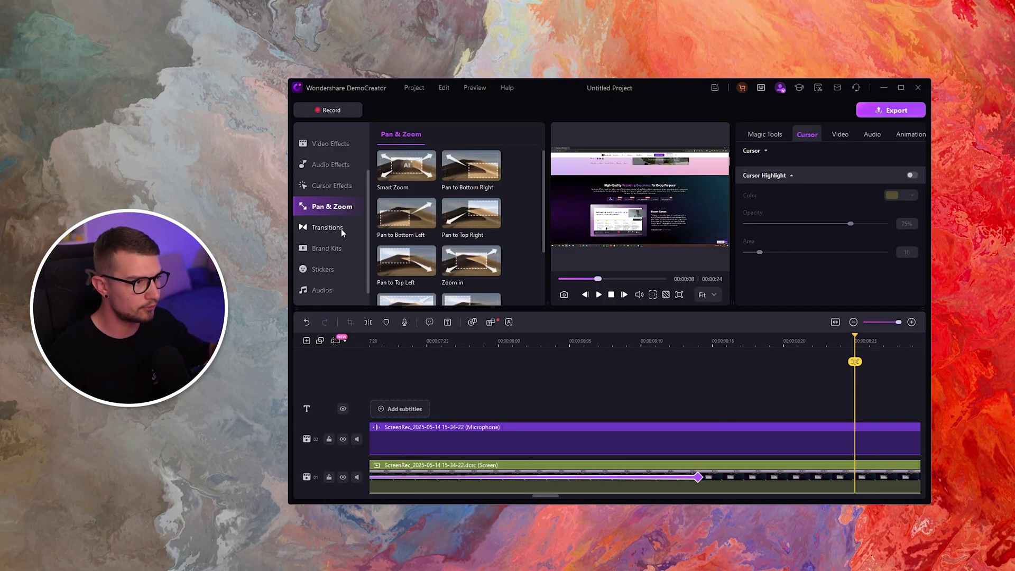
click(341, 228)
scroll(335, 221, down, 1)
Check Brand Kits, then leave the Stickers library showing its Social stickers
click(331, 232)
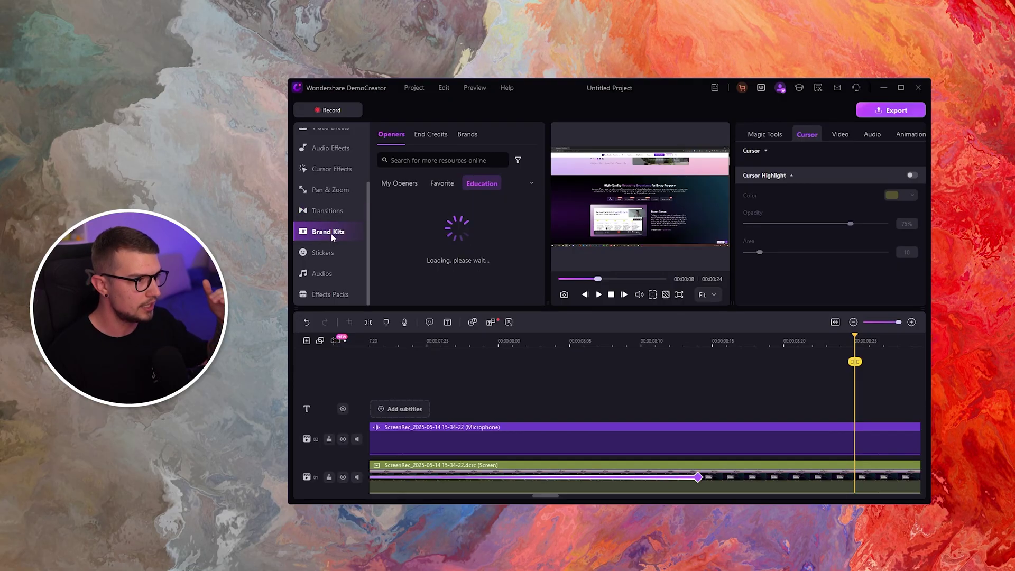
click(333, 252)
scroll(335, 222, up, 2)
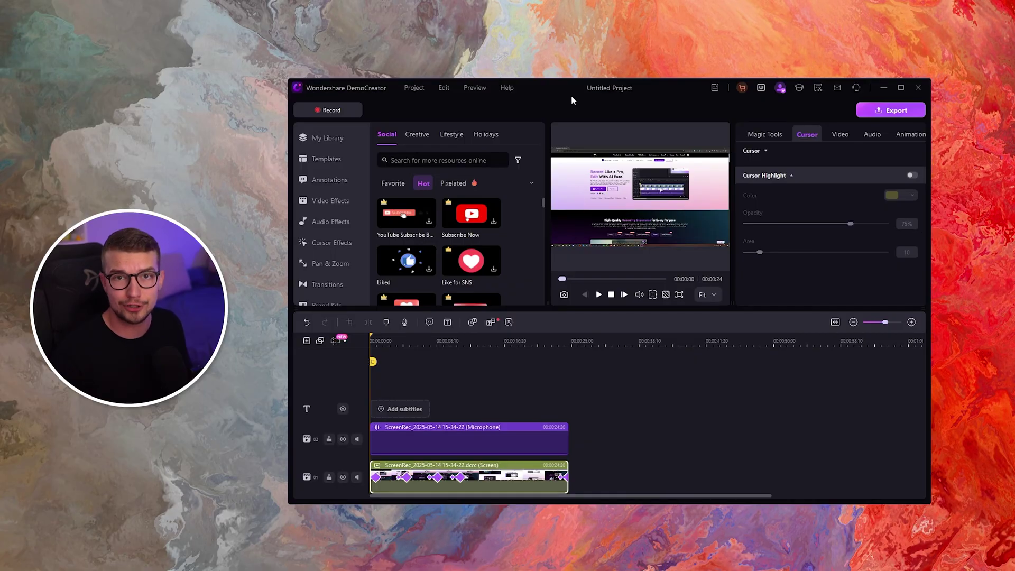
Generate English (United States) auto subtitles from the speech with keywords automatically highlighted
click(472, 323)
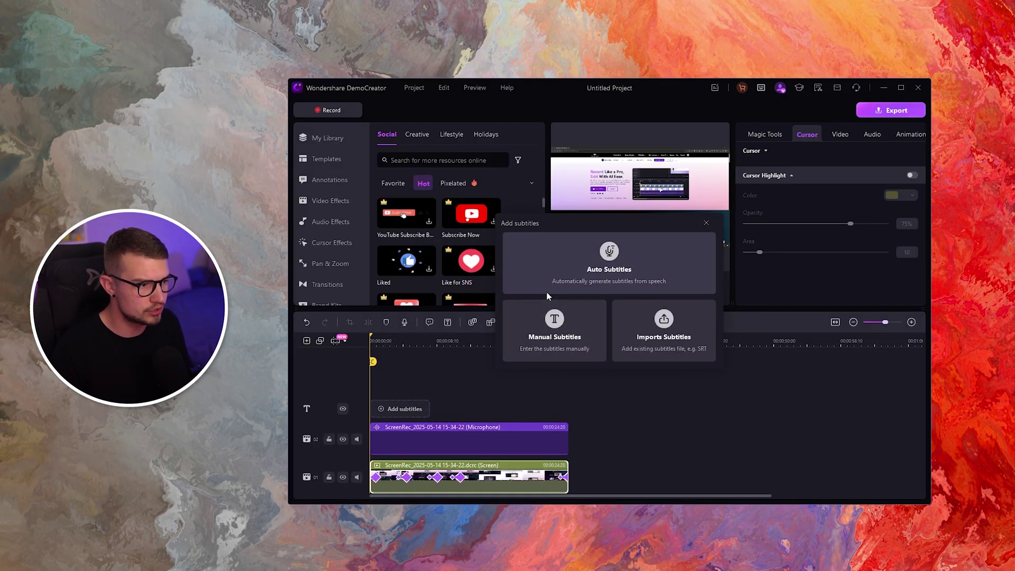
click(620, 252)
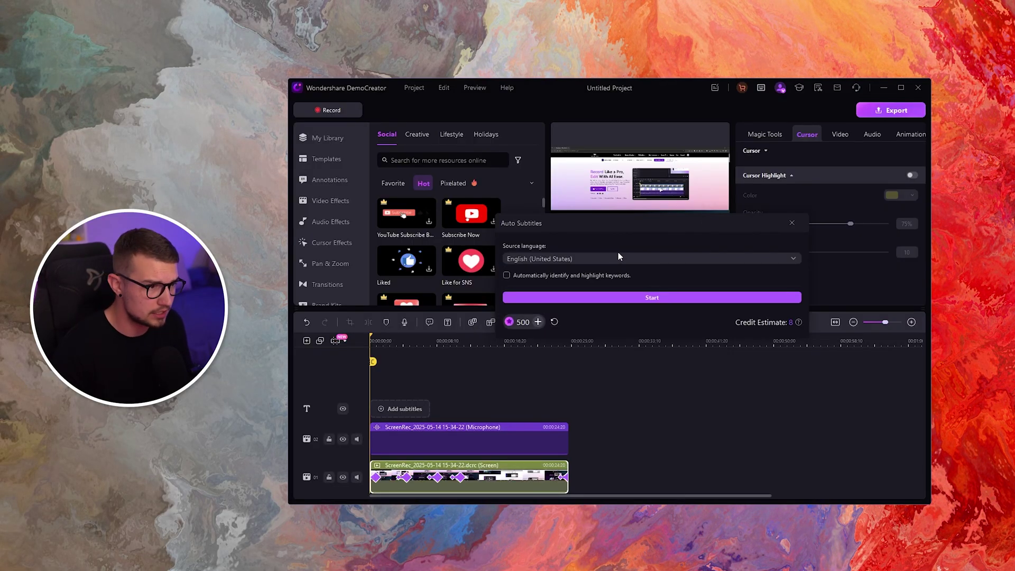
click(507, 277)
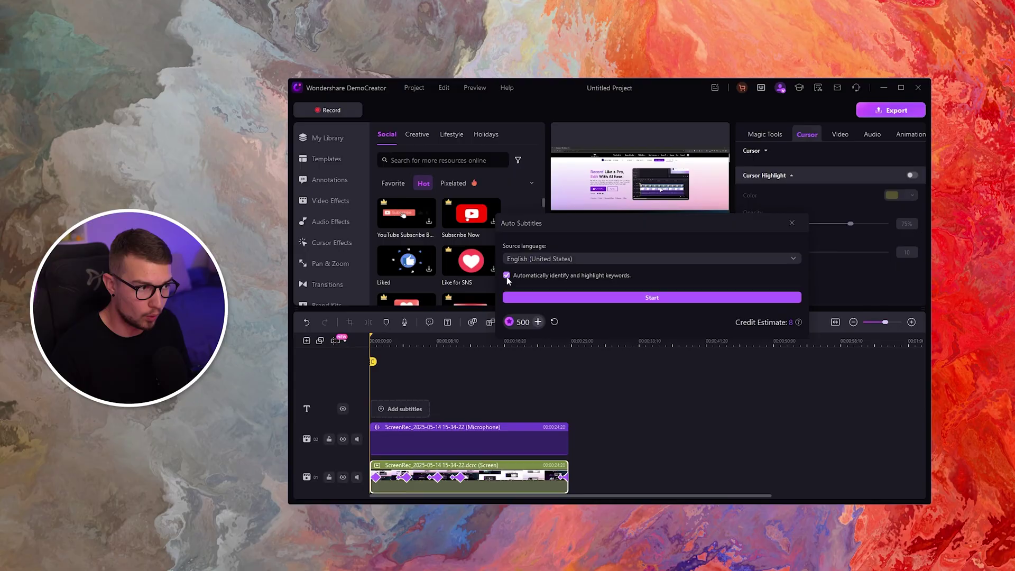
click(634, 299)
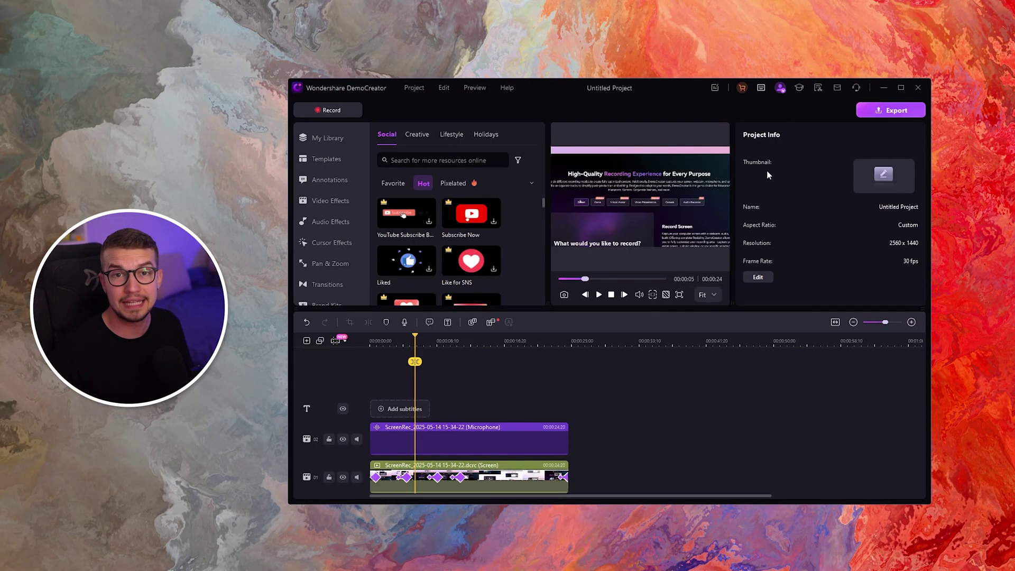
Set up export to This PC as MP4 at 2560×1440, 30 fps
click(889, 112)
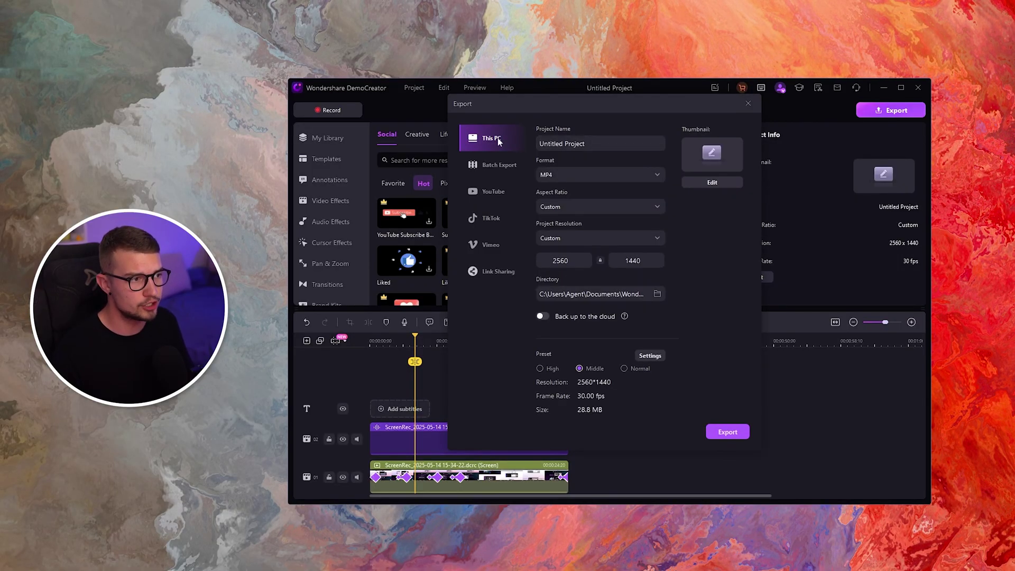
click(553, 177)
click(559, 197)
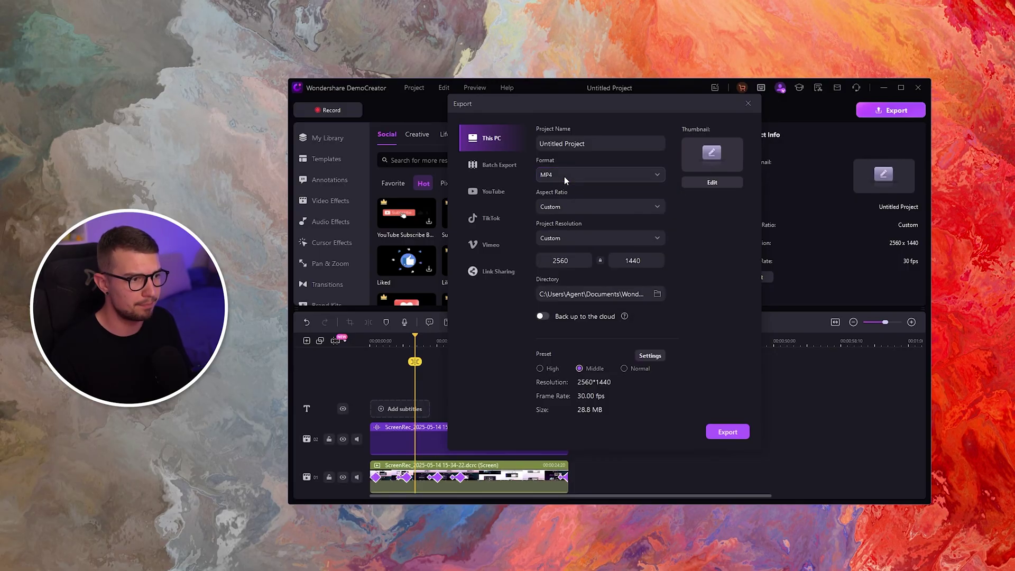